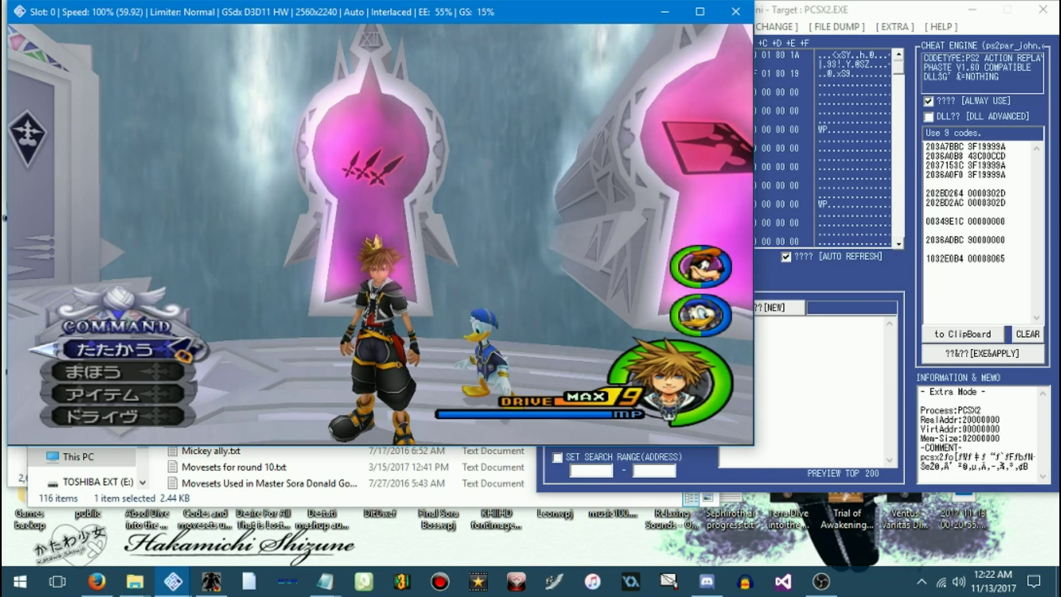
Trigger the Larxene rematch at the keyhole door and pause the opening cutscene
{"action": "key", "text": "Up"}
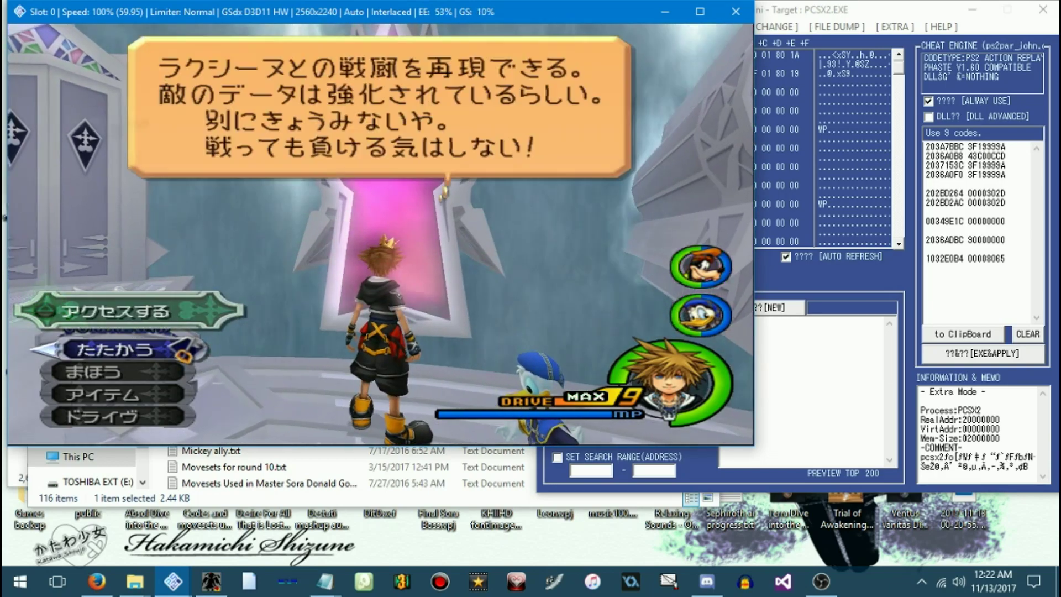
{"action": "key", "text": "Down"}
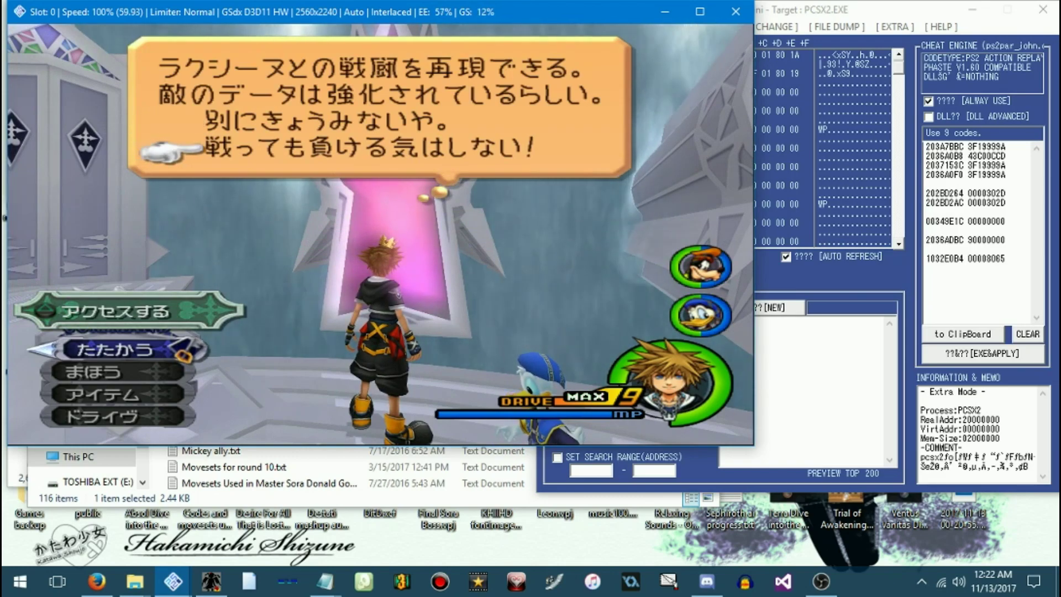
{"action": "key", "text": "Return"}
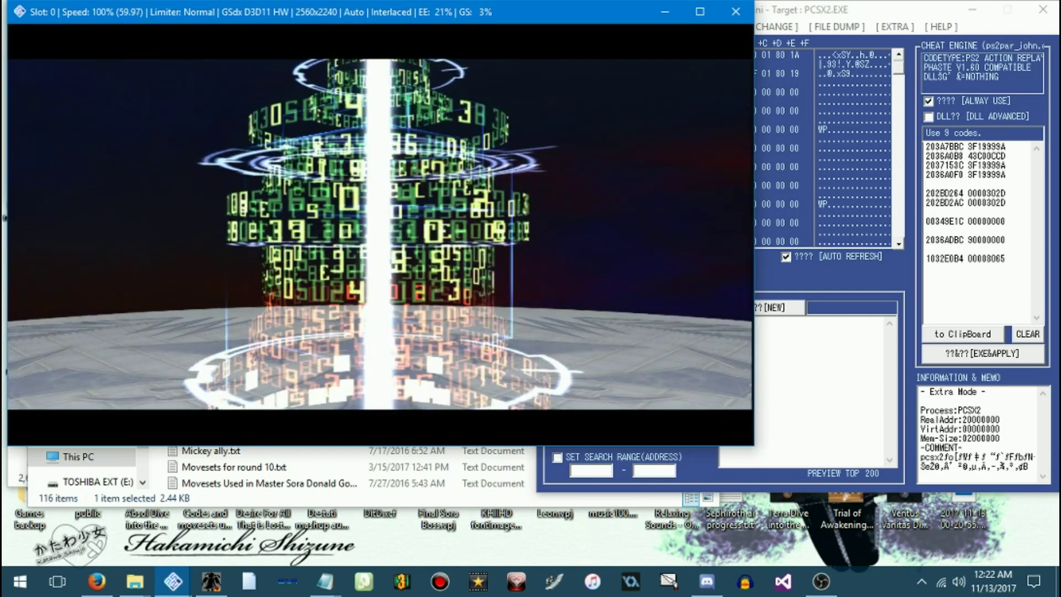
{"action": "key", "text": "Return"}
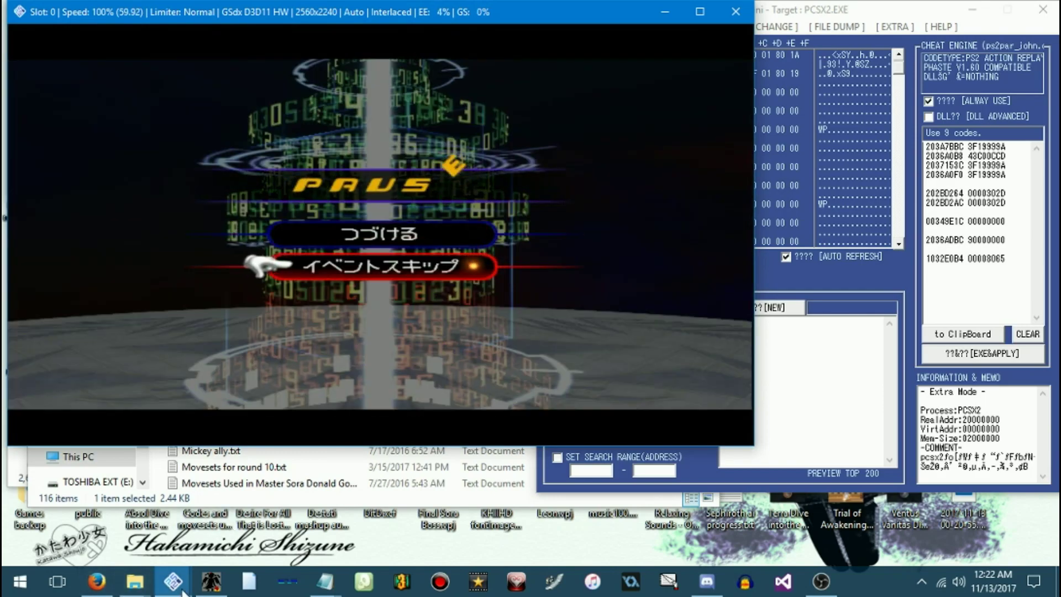
Save the emulator state to slot 1
{"action": "left_click", "coordinate": [120, 536]}
{"action": "left_click", "coordinate": [31, 34]}
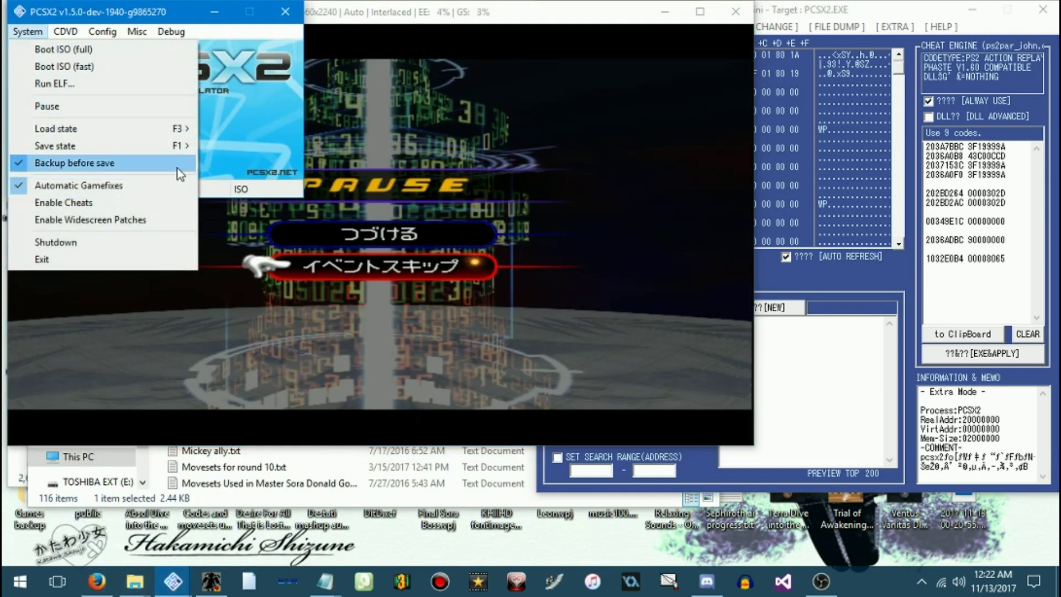
{"action": "left_click", "coordinate": [298, 158]}
{"action": "left_click", "coordinate": [456, 326]}
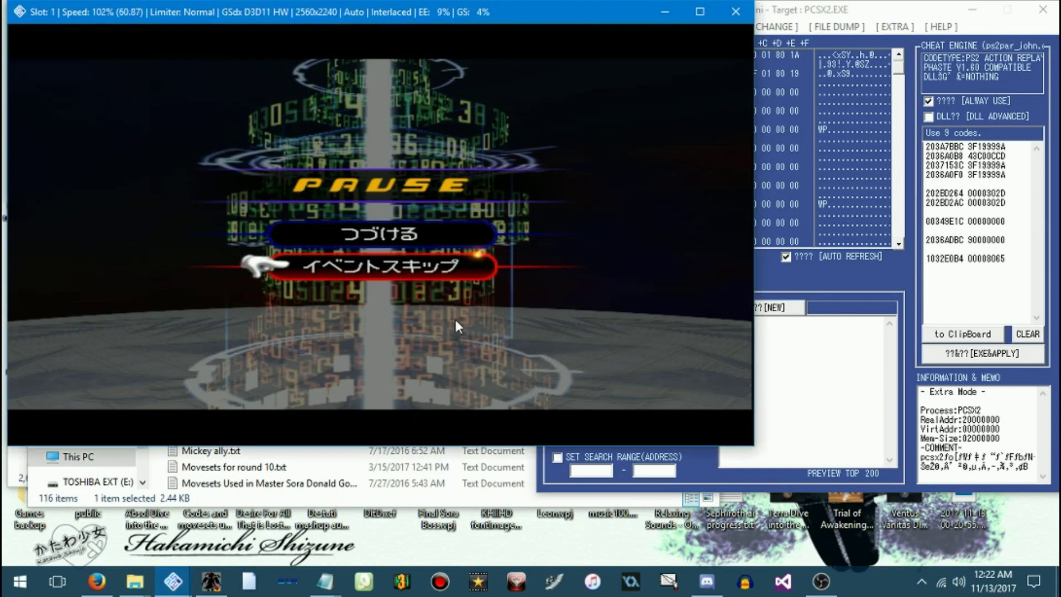
Paste five new codes below the last one and check the 11C8C4E8, 11C8C4EC, 11CE0B6A lines
{"action": "left_click", "coordinate": [1013, 283]}
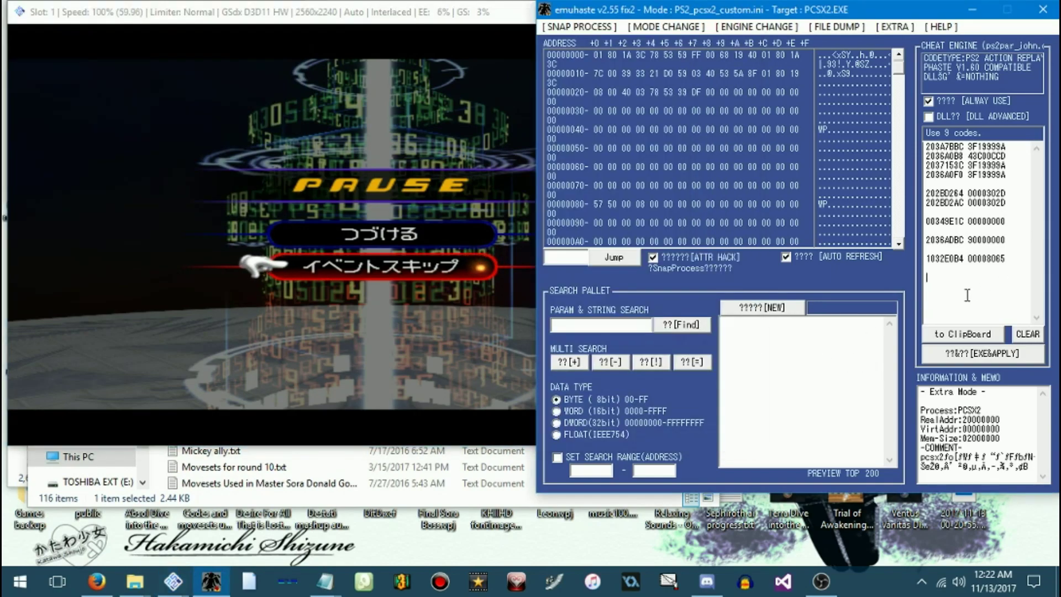
{"action": "key", "text": "ctrl+v"}
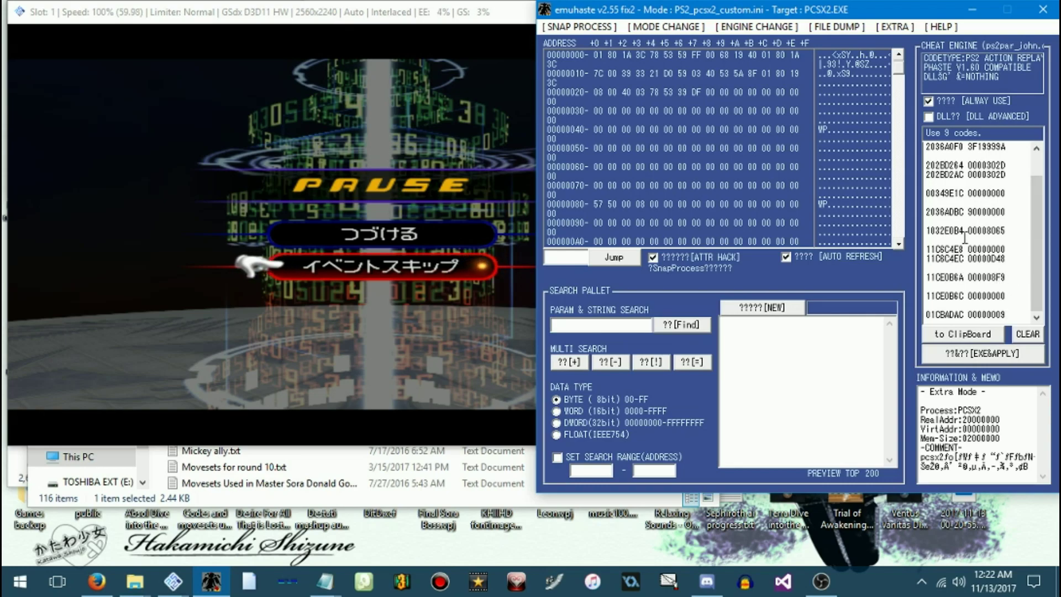
{"action": "left_click_drag", "start_coordinate": [925, 248], "coordinate": [1010, 262]}
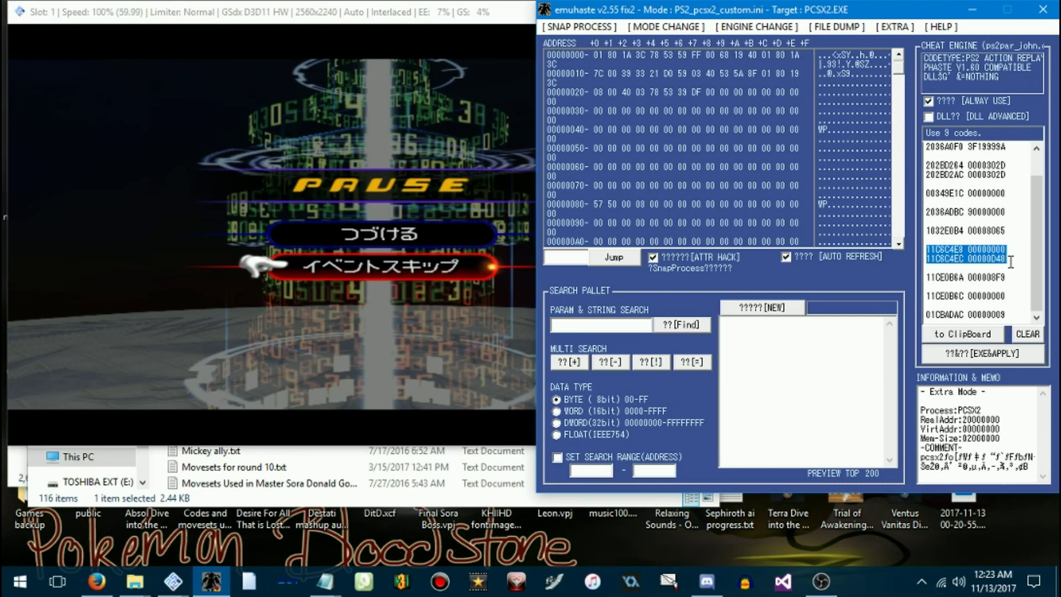
{"action": "left_click_drag", "start_coordinate": [1013, 264], "coordinate": [1013, 278]}
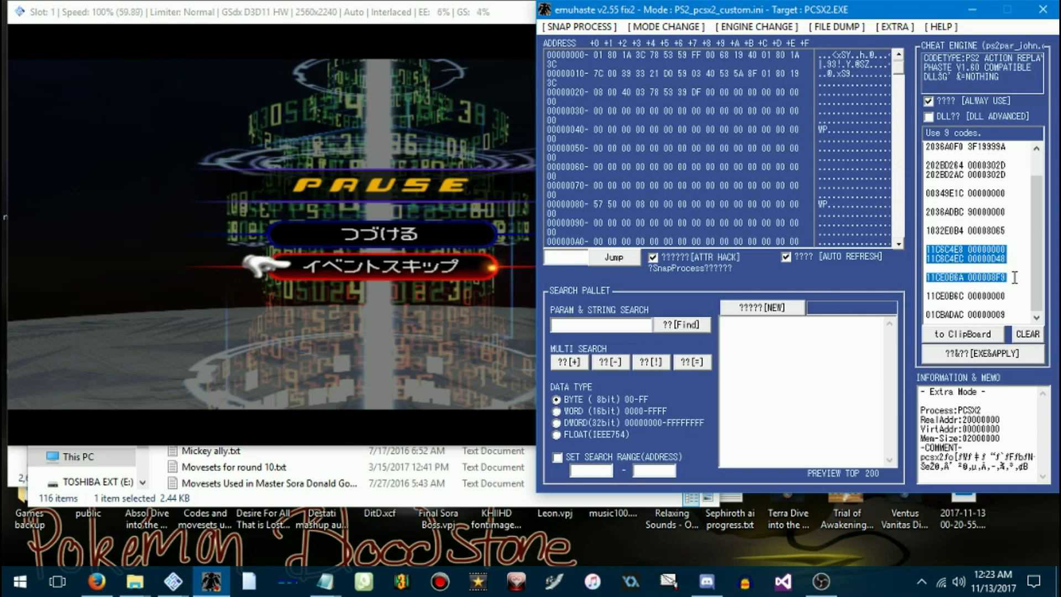
{"action": "left_click", "coordinate": [942, 248]}
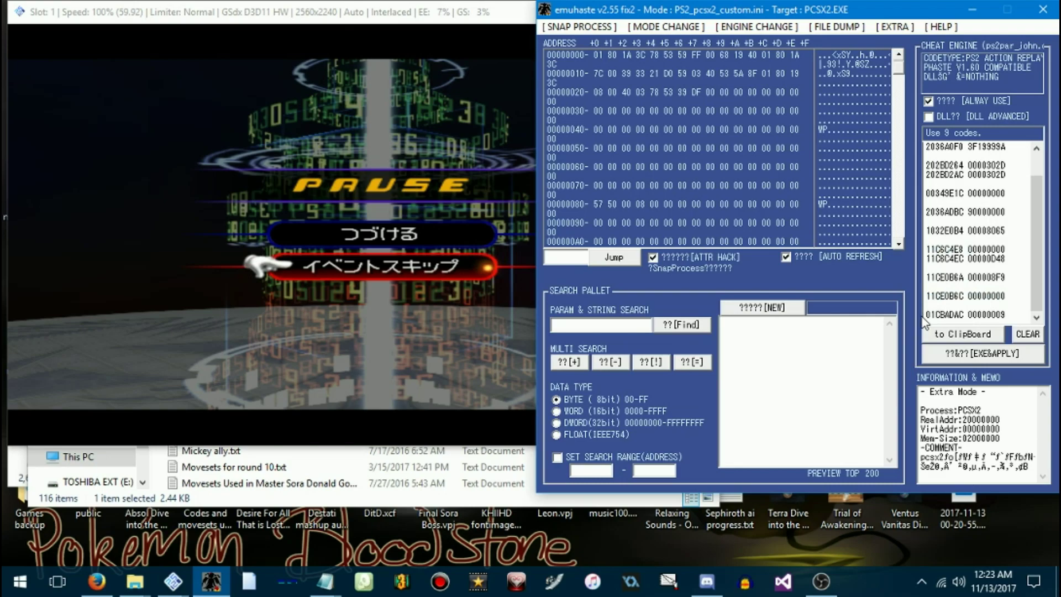
Check the final 01CBADAC line and apply all 14 cheat codes
{"action": "left_click_drag", "start_coordinate": [929, 314], "coordinate": [1015, 316]}
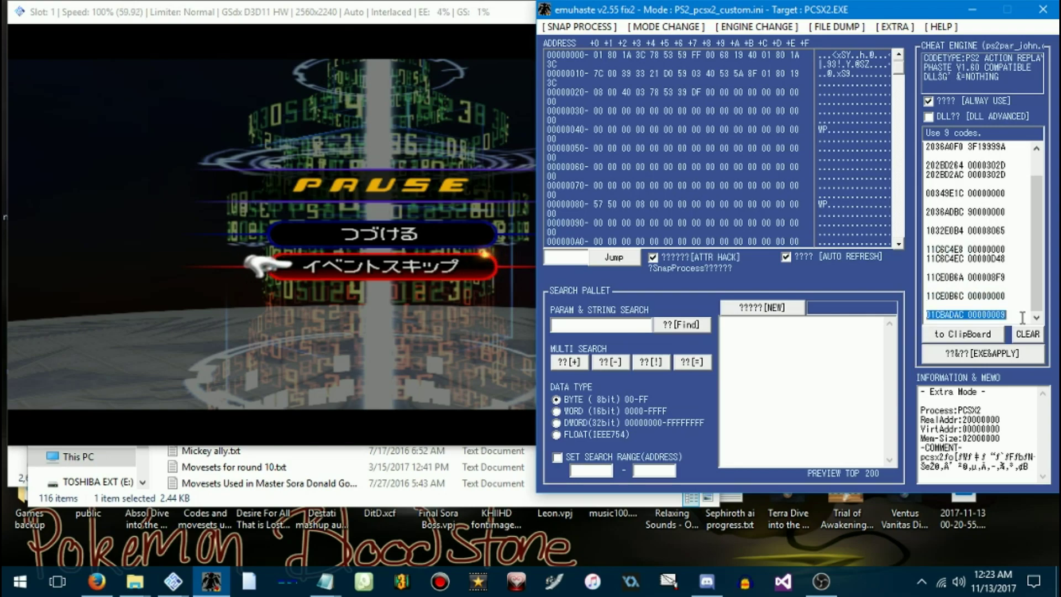
{"action": "left_click", "coordinate": [1022, 318]}
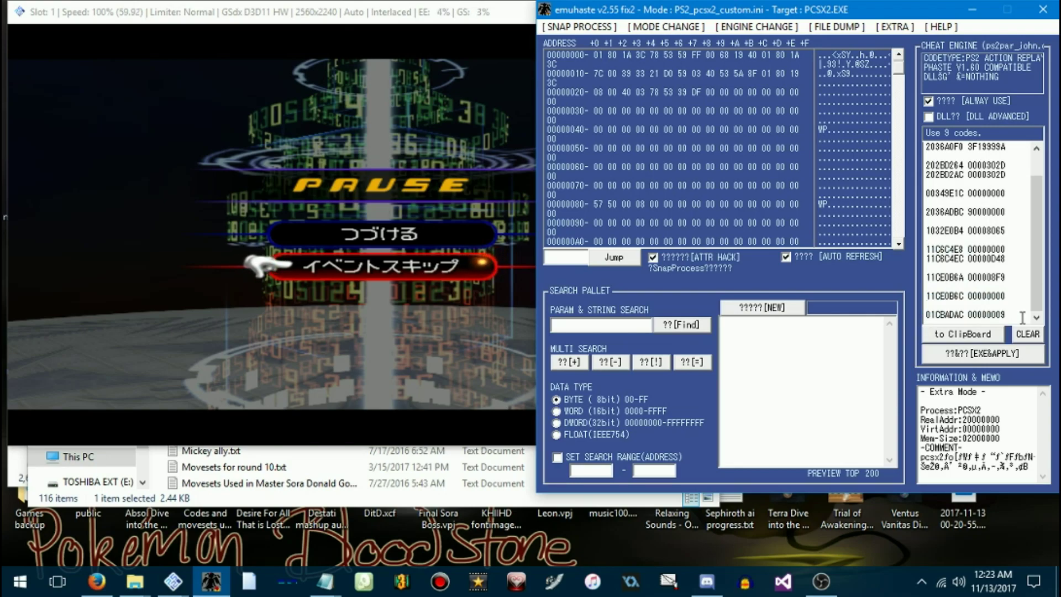
{"action": "left_click", "coordinate": [949, 357]}
{"action": "left_click", "coordinate": [438, 323]}
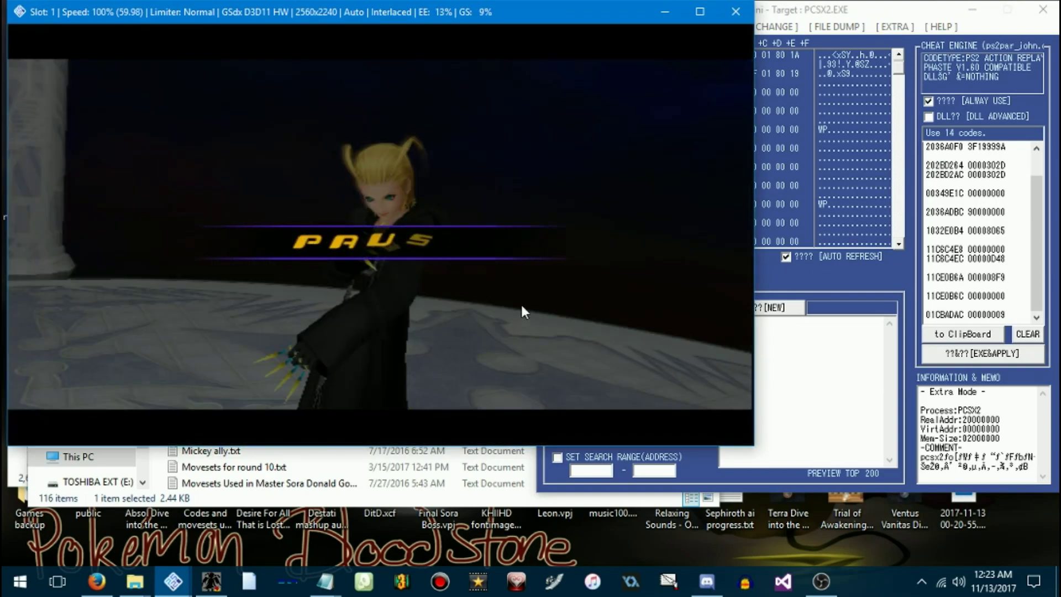
Save the cheat data as 'Larxene to Cloud', overwriting the existing file
{"action": "left_click", "coordinate": [828, 33]}
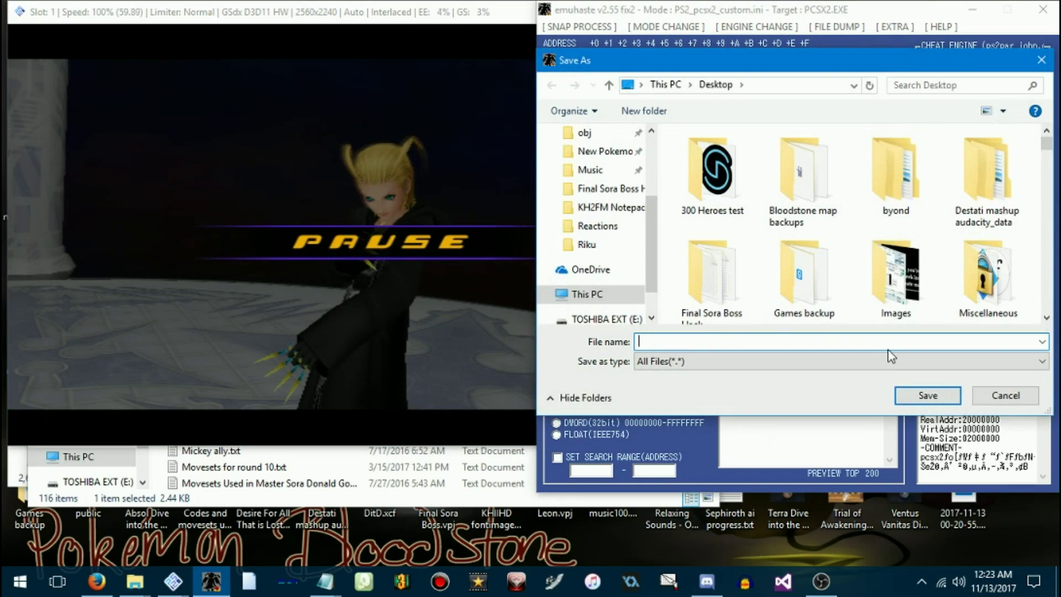
{"action": "type", "text": "Larxe"}
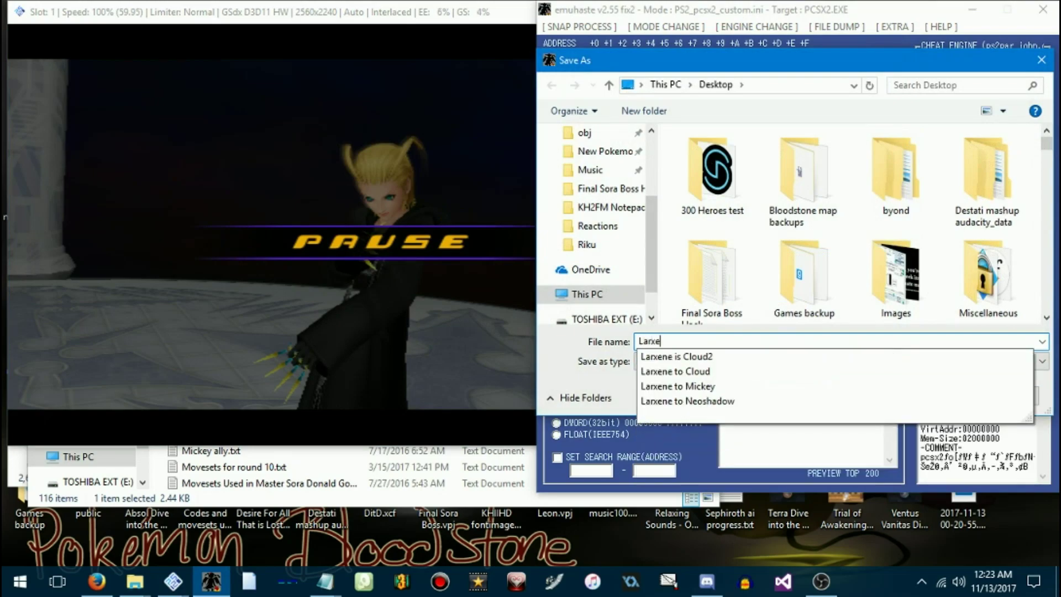
{"action": "type", "text": "ne to Clo"}
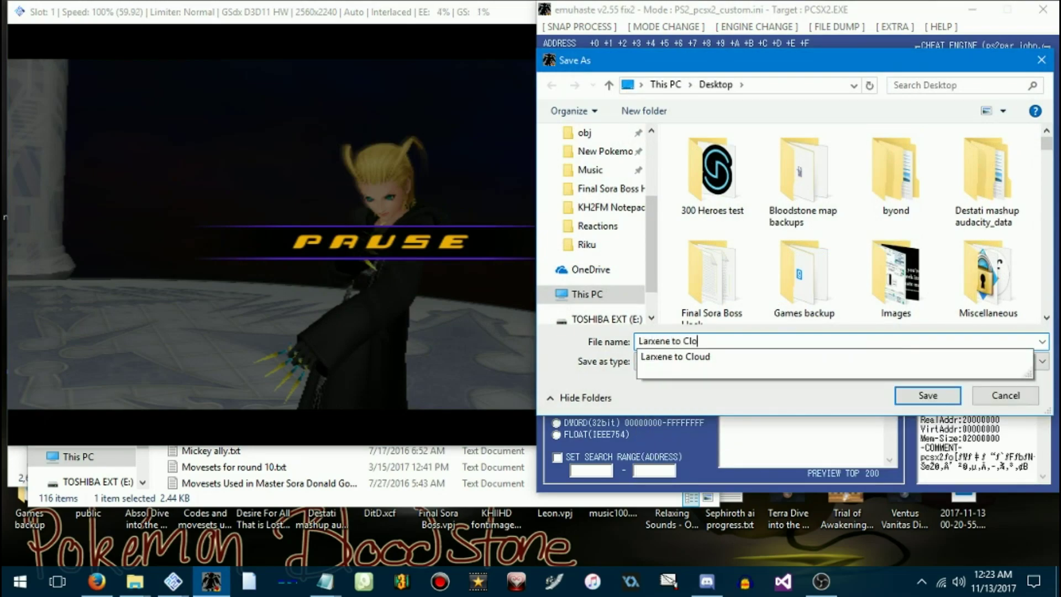
{"action": "type", "text": "ud"}
{"action": "key", "text": "Return"}
{"action": "key", "text": "Left"}
{"action": "key", "text": "Return"}
{"action": "key", "text": "Return"}
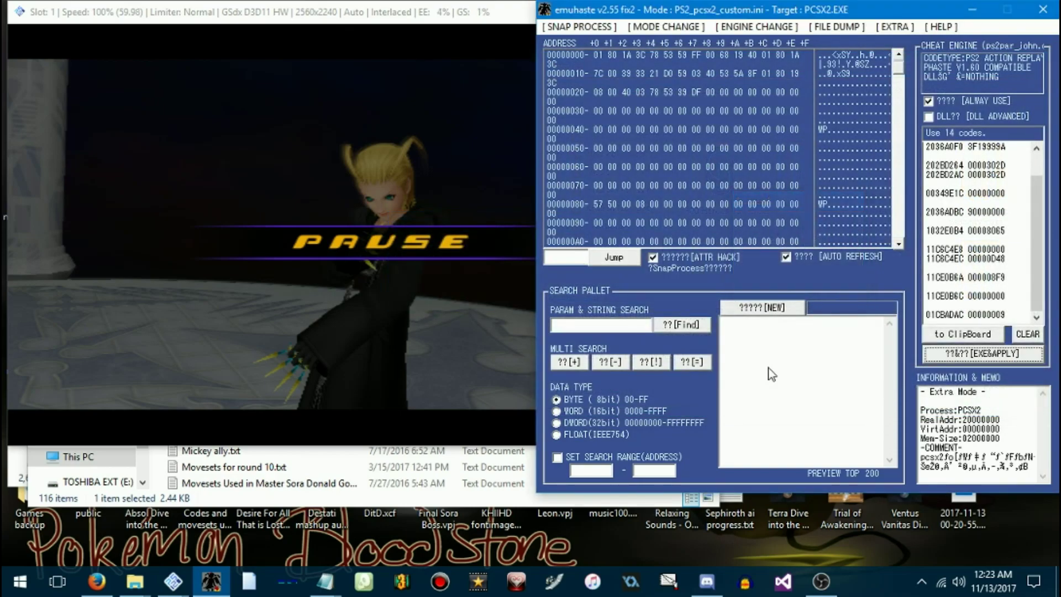
Bring up ps2dis and open the 'Larxene to Cloud' file
{"action": "left_click", "coordinate": [291, 583]}
{"action": "left_click_drag", "start_coordinate": [252, 49], "coordinate": [486, 3]}
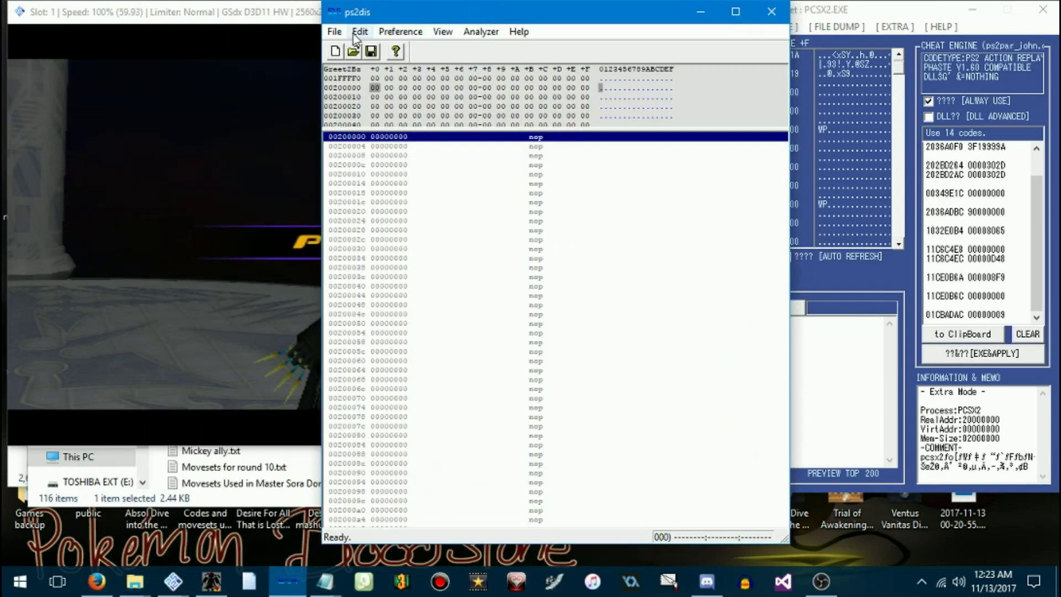
{"action": "left_click", "coordinate": [333, 31]}
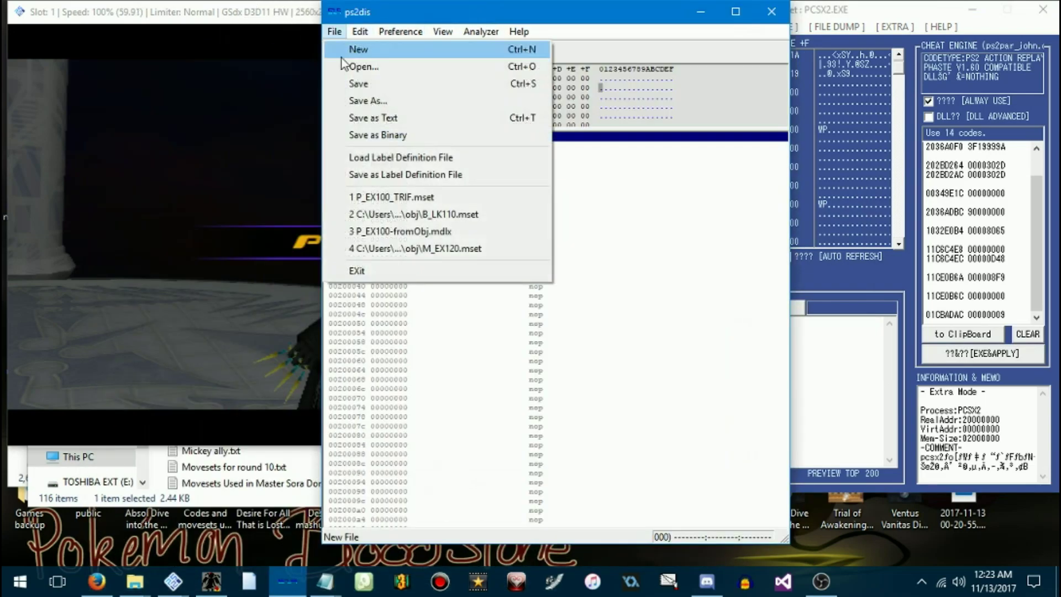
{"action": "left_click", "coordinate": [336, 66]}
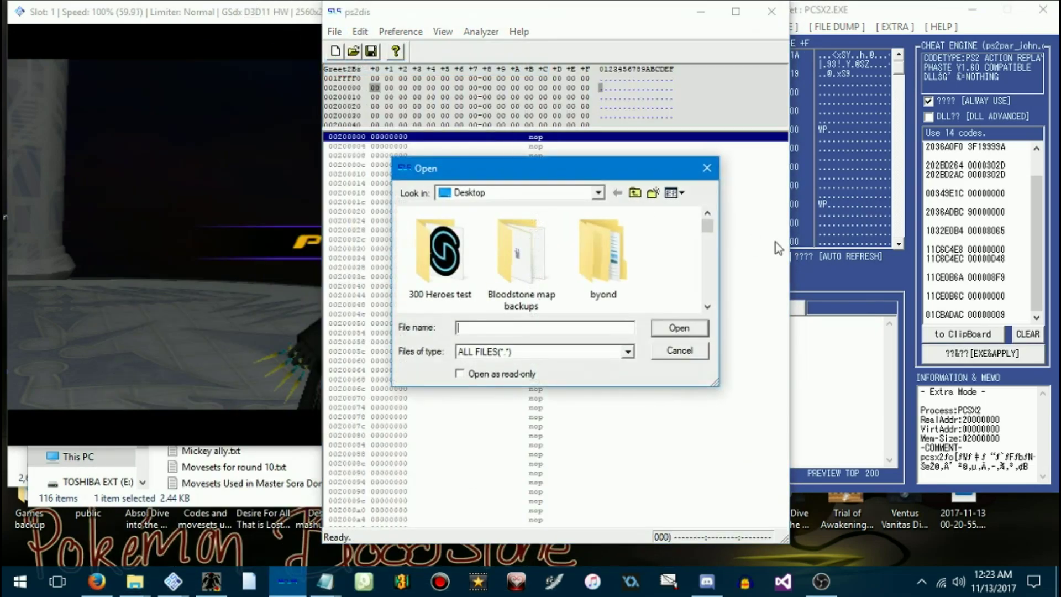
{"action": "type", "text": "larxene"}
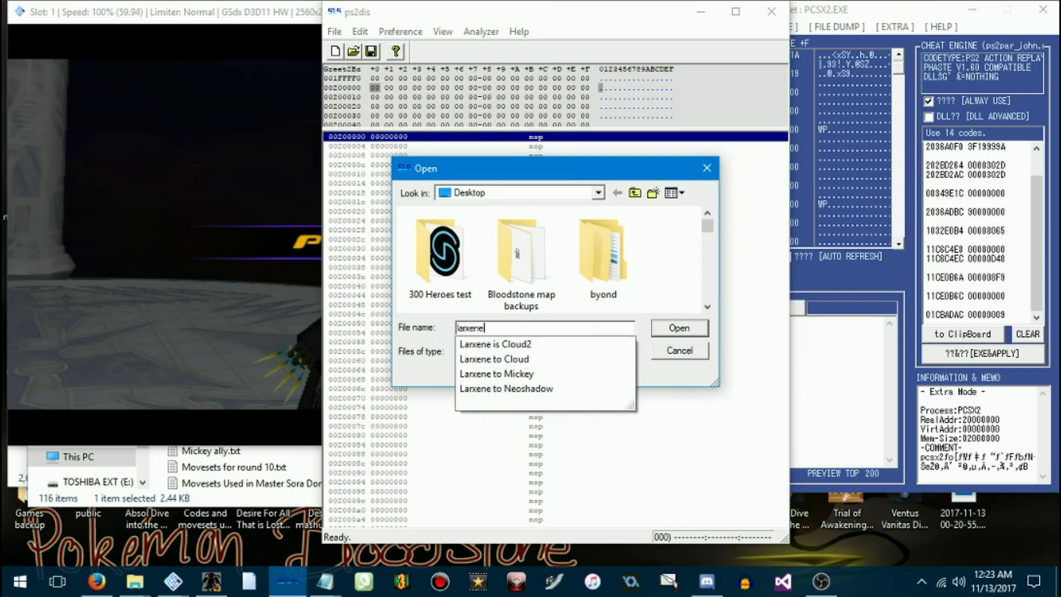
{"action": "key", "text": "Down"}
{"action": "key", "text": "Down"}
{"action": "key", "text": "Return"}
Accept the default load address, jump to 01a00000, and search for 00000962
{"action": "key", "text": "Return"}
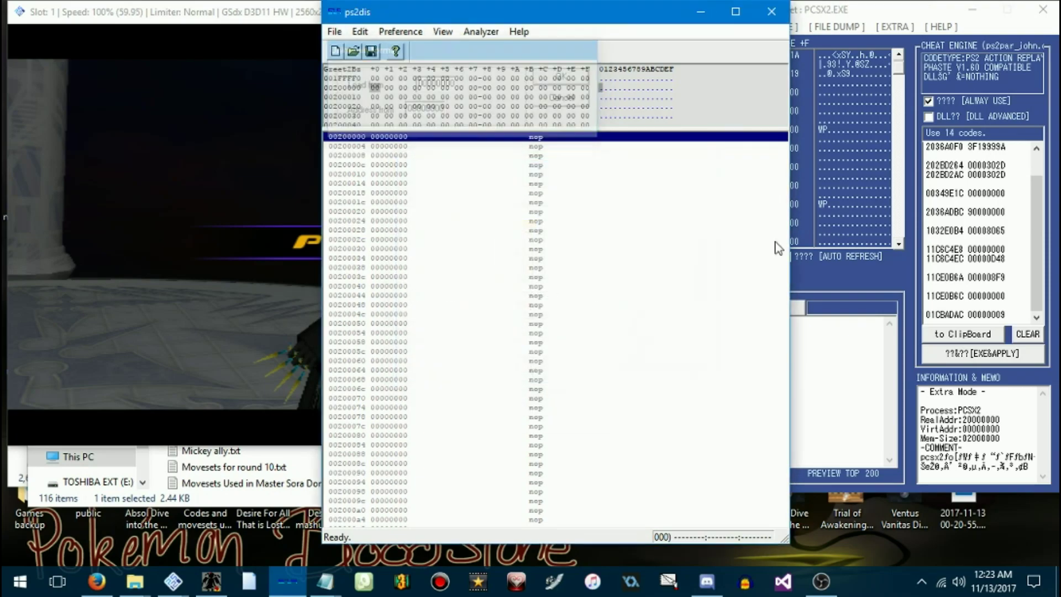
{"action": "type", "text": "g1a00000"}
{"action": "key", "text": "Return"}
{"action": "key", "text": "ctrl+f"}
{"action": "type", "text": "962"}
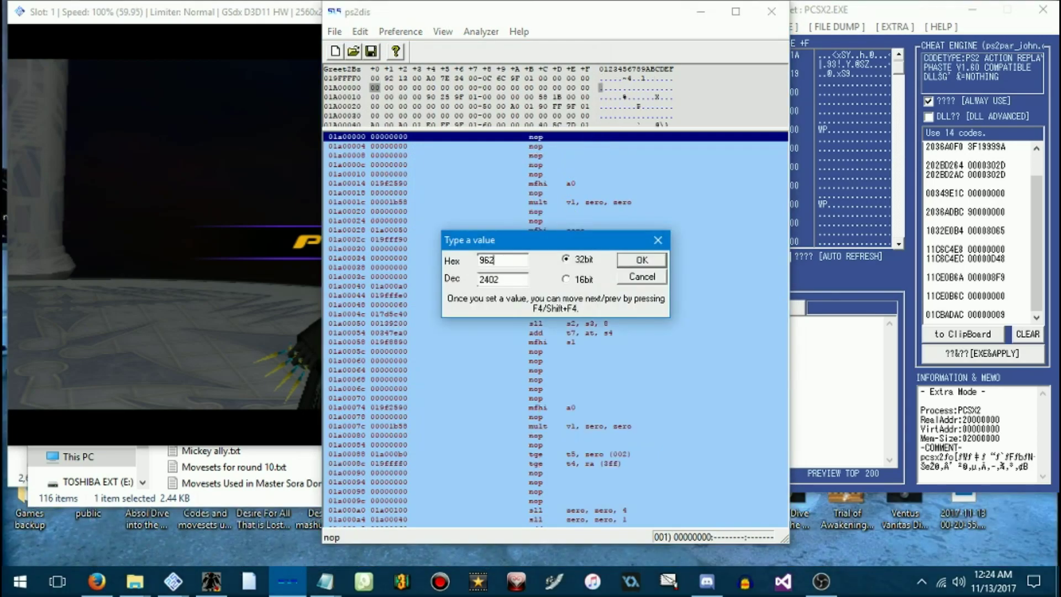
{"action": "key", "text": "Return"}
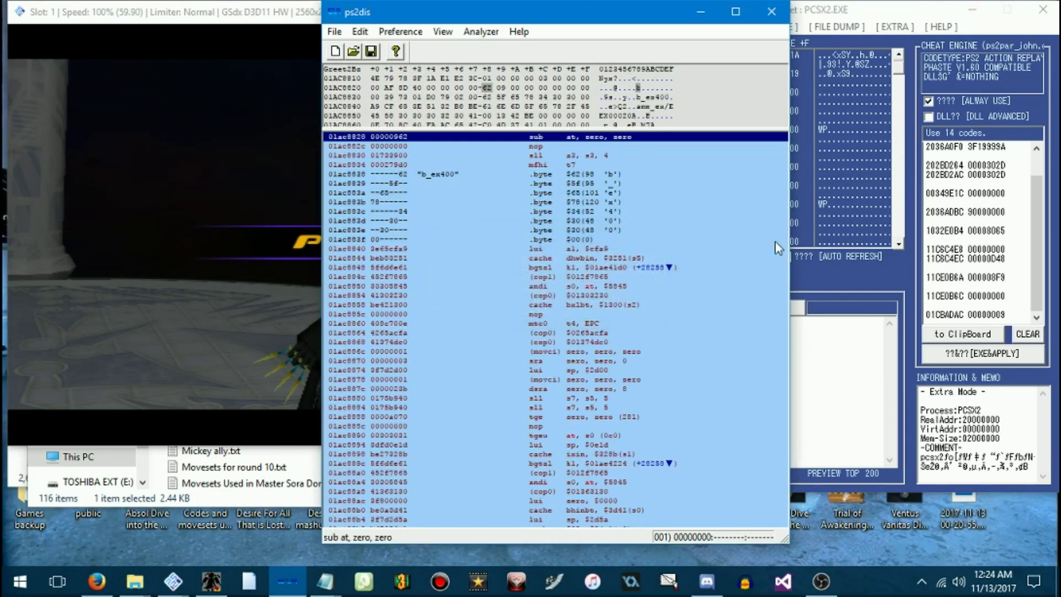
{"action": "key", "text": "F5"}
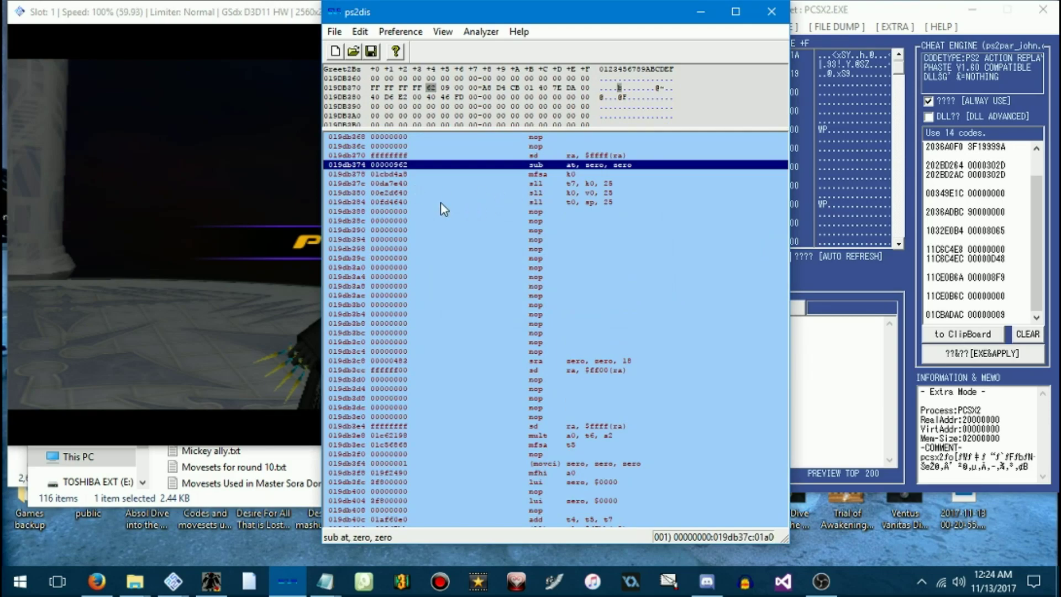
Copy the pointer 00da7e40 from line 019db37c and jump to that address
{"action": "left_click", "coordinate": [395, 183]}
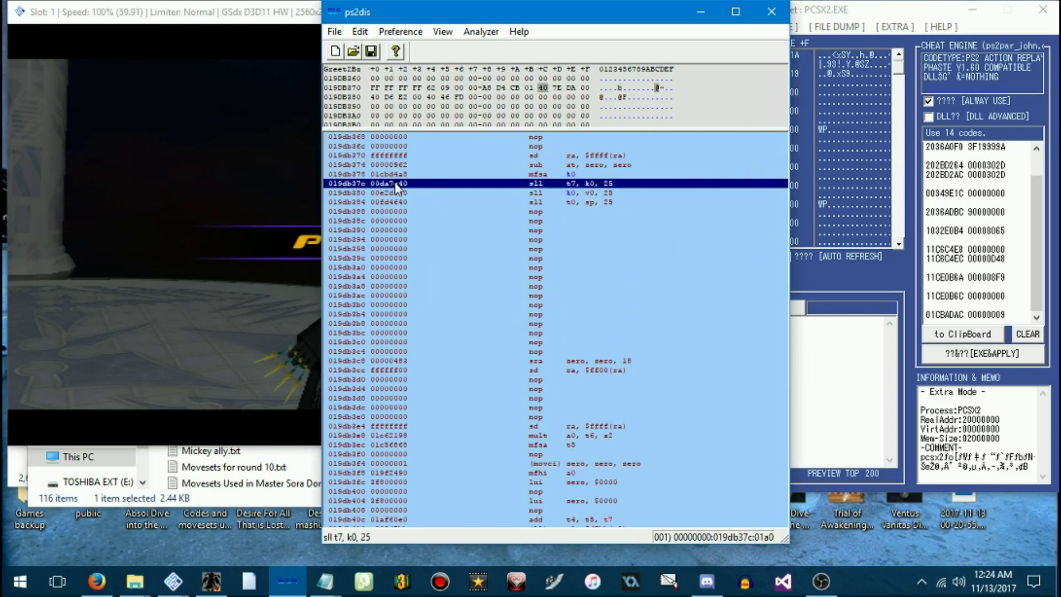
{"action": "double_click", "coordinate": [396, 184]}
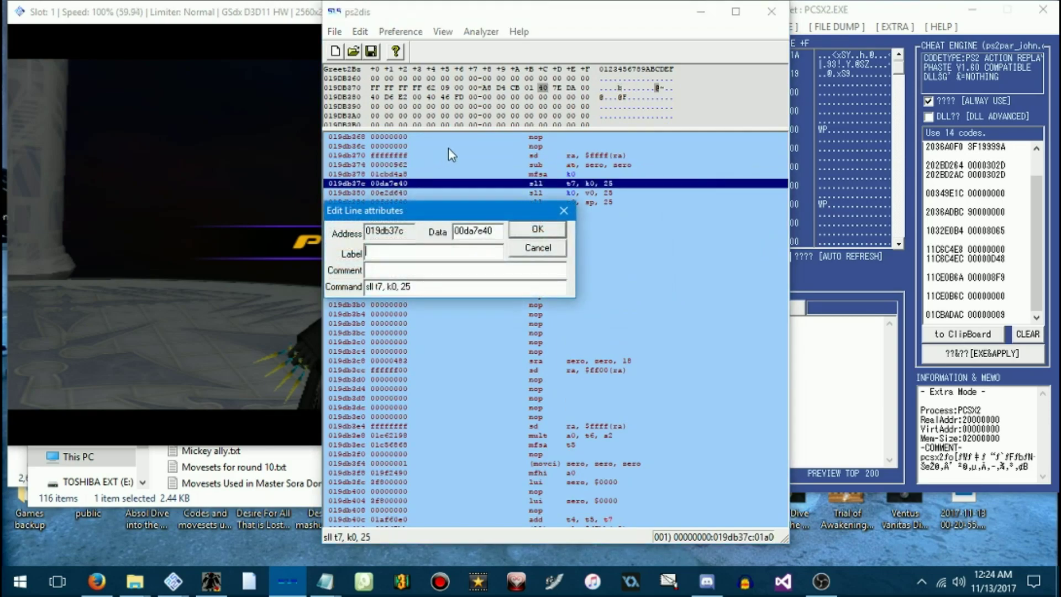
{"action": "double_click", "coordinate": [490, 233]}
{"action": "right_click", "coordinate": [489, 233]}
{"action": "left_click", "coordinate": [506, 282]}
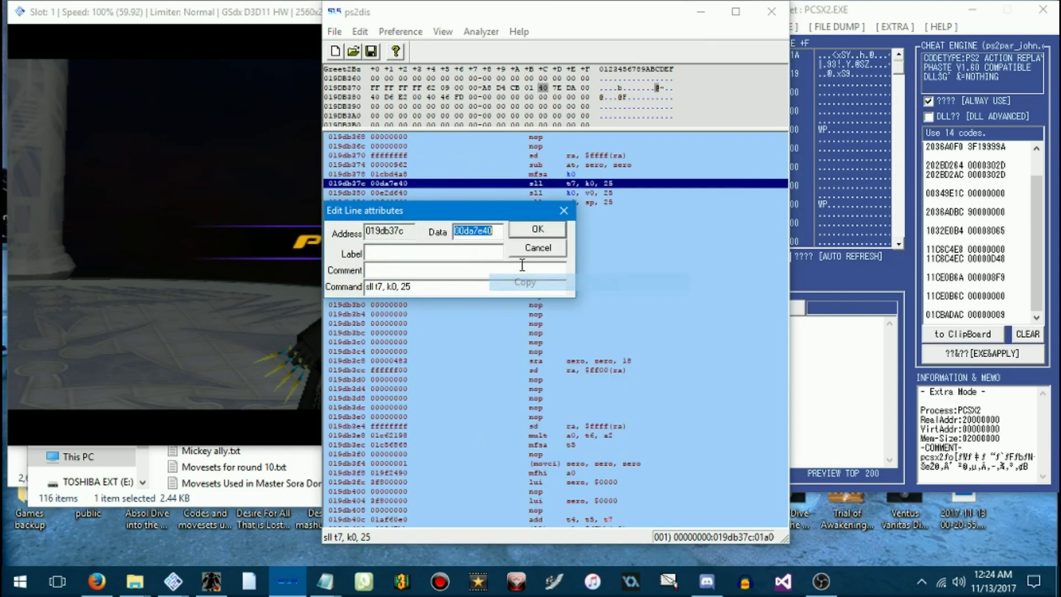
{"action": "left_click", "coordinate": [534, 251]}
{"action": "key", "text": "g"}
{"action": "key", "text": "ctrl+v"}
{"action": "key", "text": "Return"}
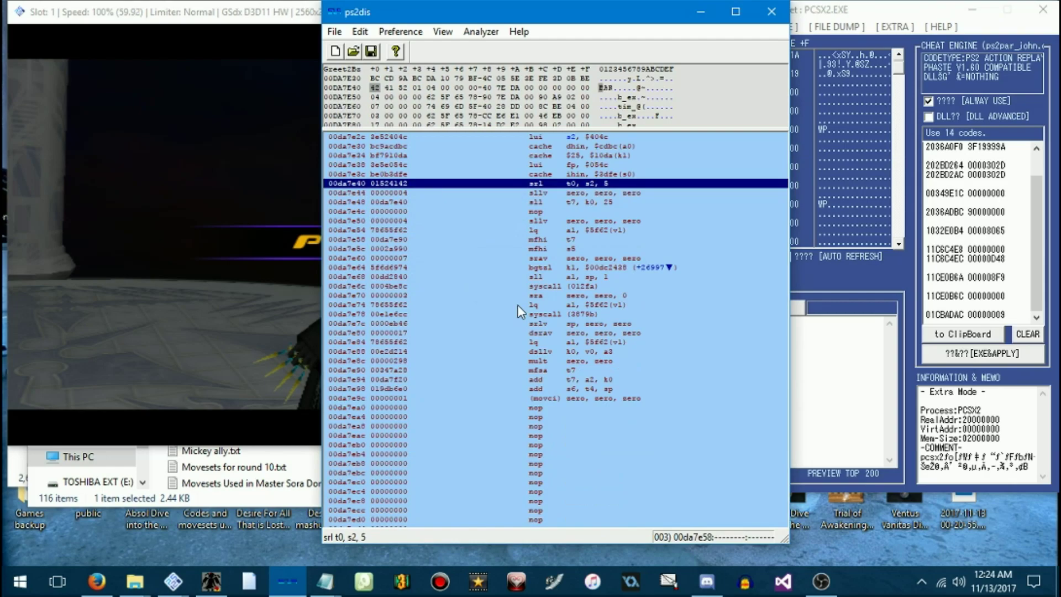
Inspect line 00da7e58 and check it against emuhaste's code list
{"action": "key", "text": "Down"}
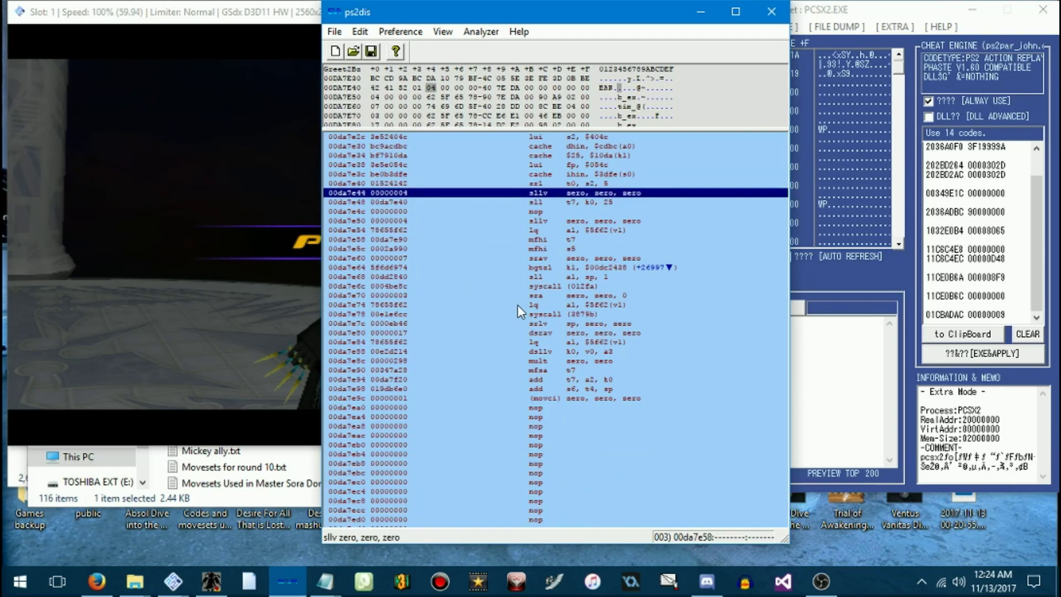
{"action": "key", "text": "Down"}
{"action": "key", "text": "Down"}
{"action": "key", "text": "Down"}
{"action": "key", "text": "Down"}
{"action": "key", "text": "Down"}
{"action": "key", "text": "space"}
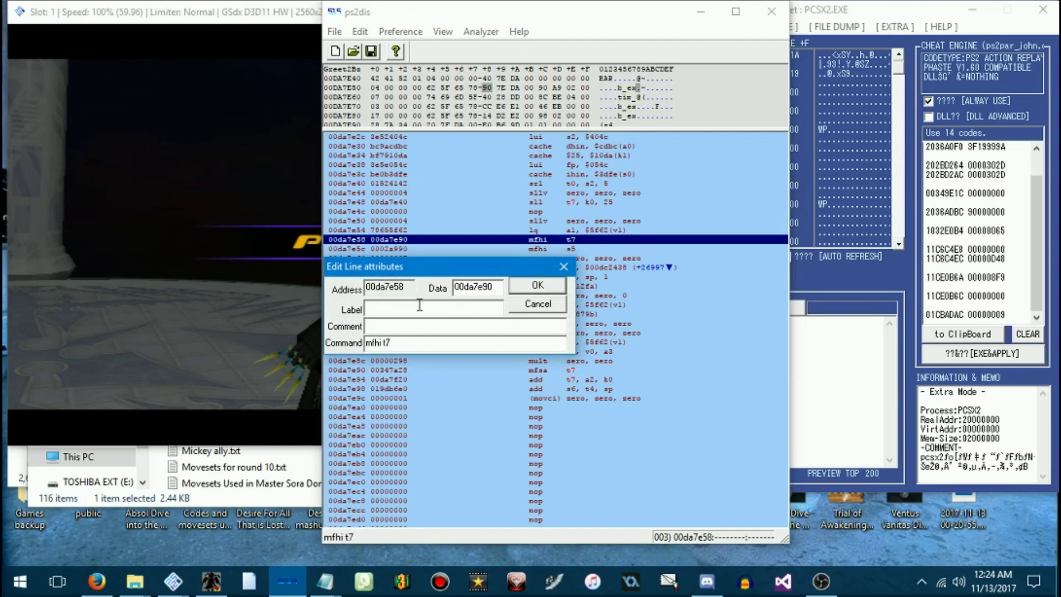
{"action": "left_click", "coordinate": [554, 307]}
{"action": "left_click", "coordinate": [1009, 318]}
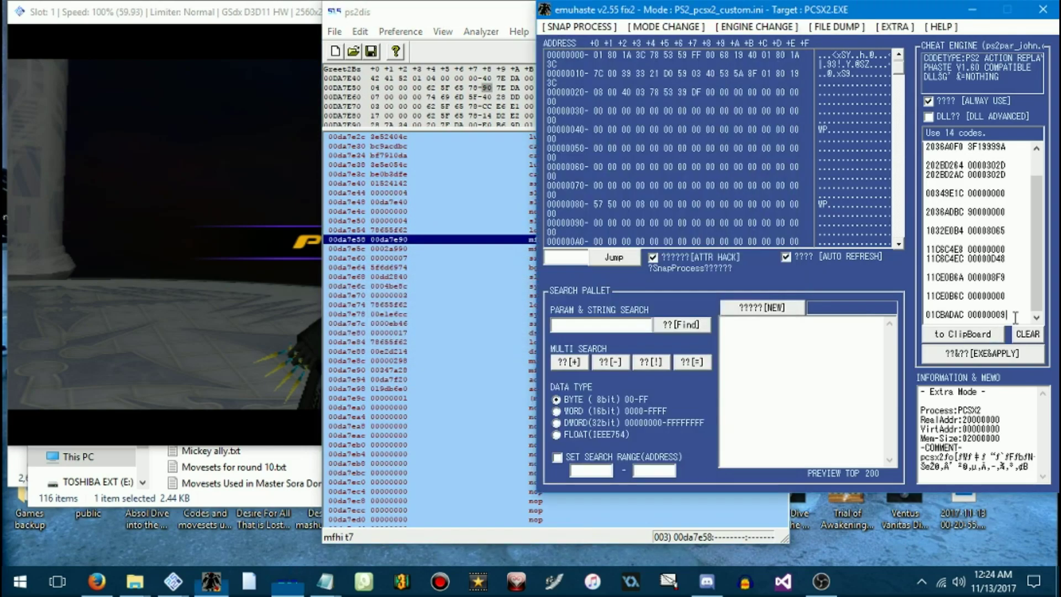
{"action": "type", "text": "20da7e58"}
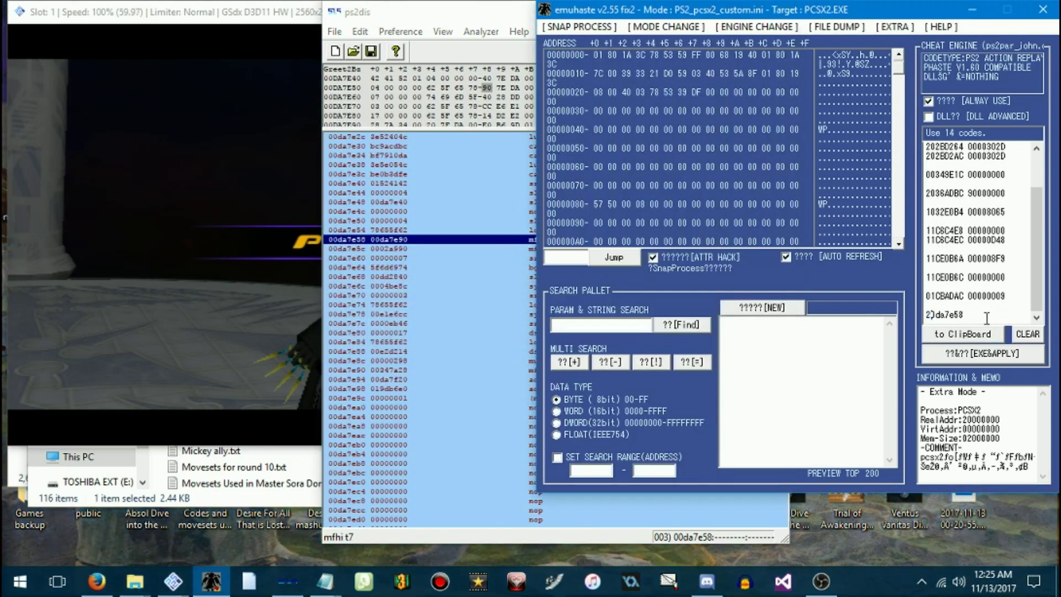
{"action": "left_click", "coordinate": [383, 245]}
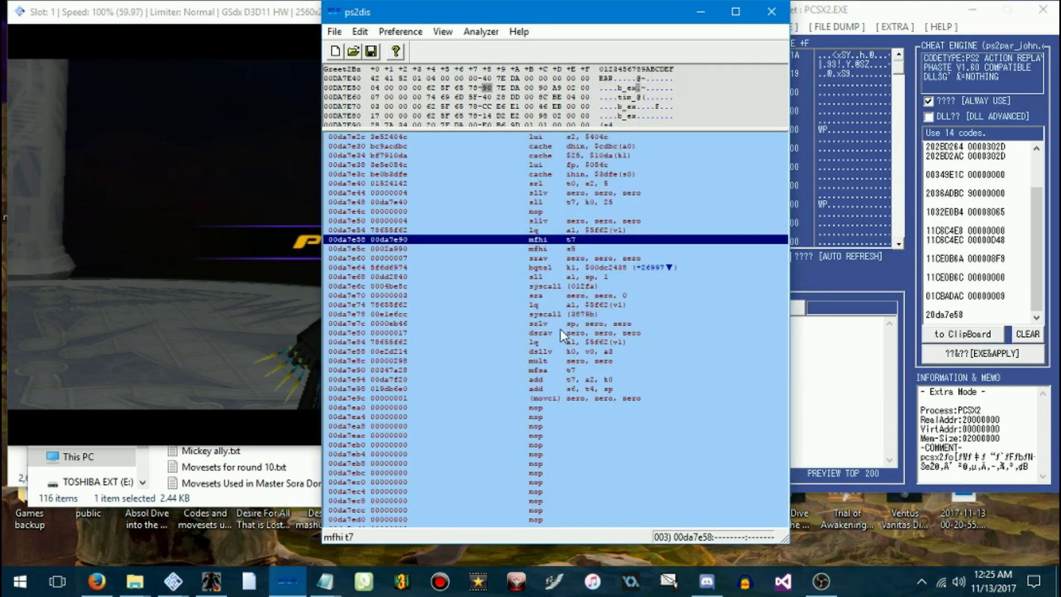
Inspect line 00da7e68 and add a code line for it in emuhaste
{"action": "key", "text": "Down"}
{"action": "key", "text": "Down"}
{"action": "key", "text": "Down"}
{"action": "key", "text": "Down"}
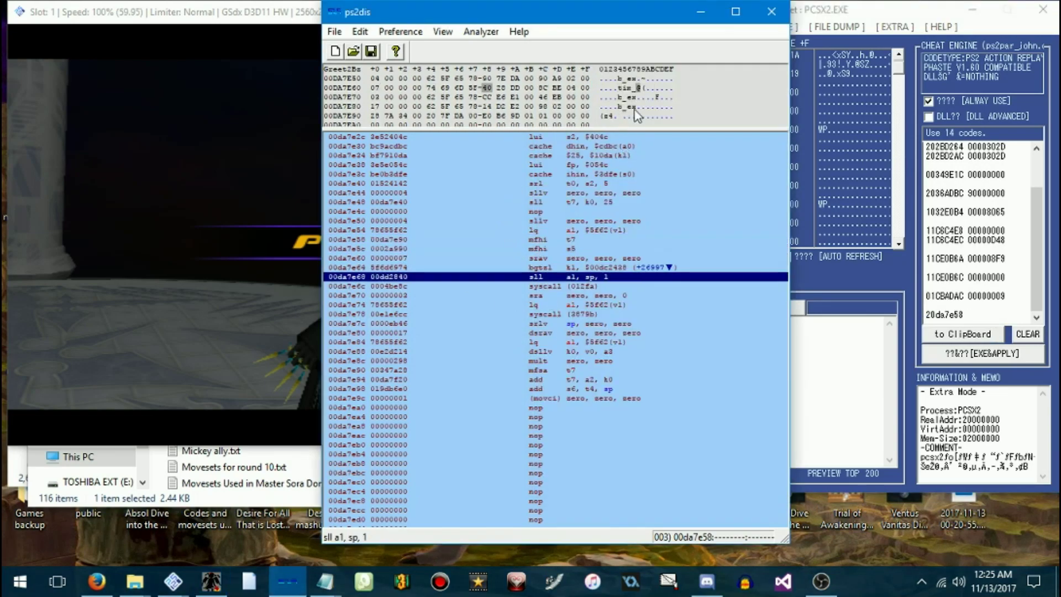
{"action": "key", "text": "space"}
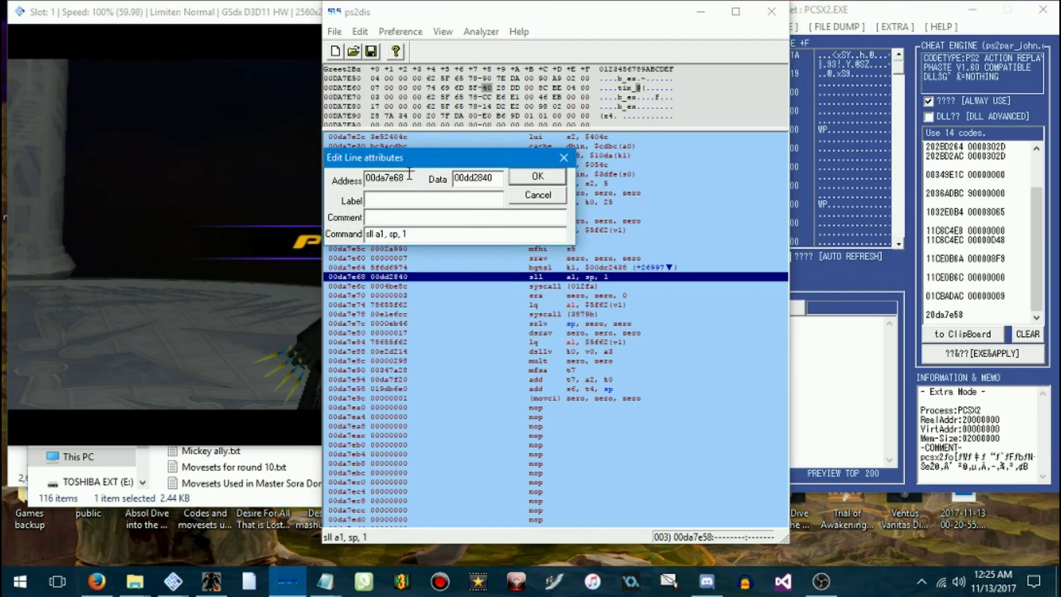
{"action": "left_click", "coordinate": [559, 201]}
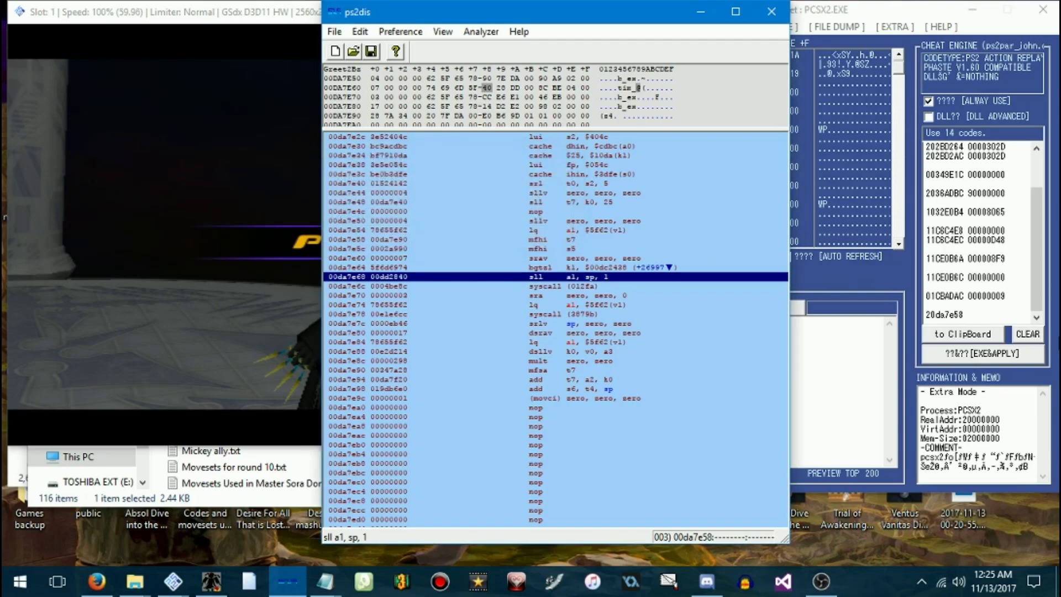
{"action": "left_click", "coordinate": [974, 318]}
{"action": "key", "text": "Return"}
{"action": "key", "text": "ctrl+v"}
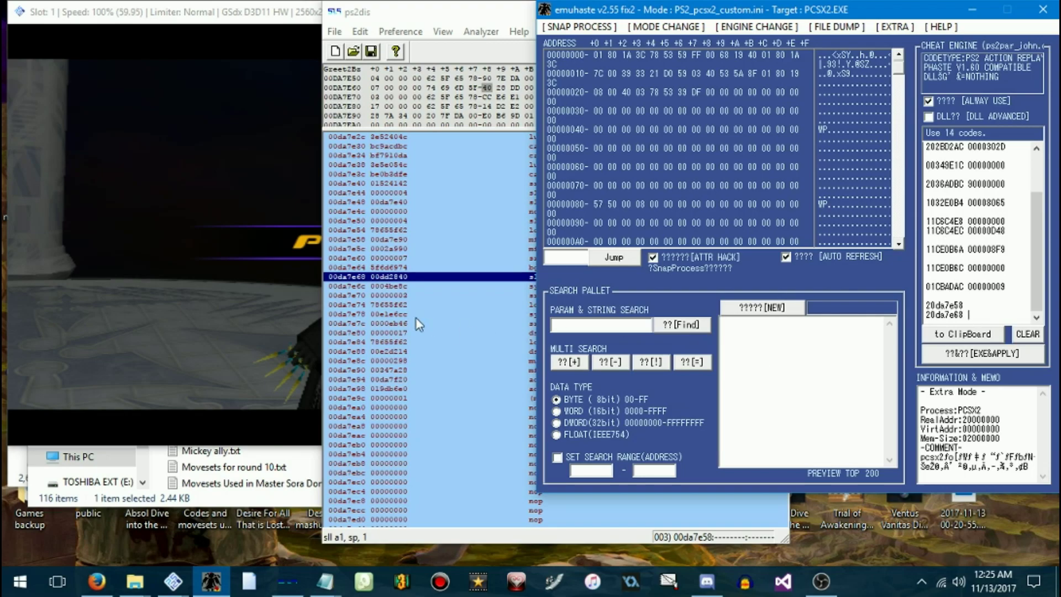
Return to address 019db37c and inspect the next line, 019db380
{"action": "left_click", "coordinate": [414, 280]}
{"action": "key", "text": "ctrl+g"}
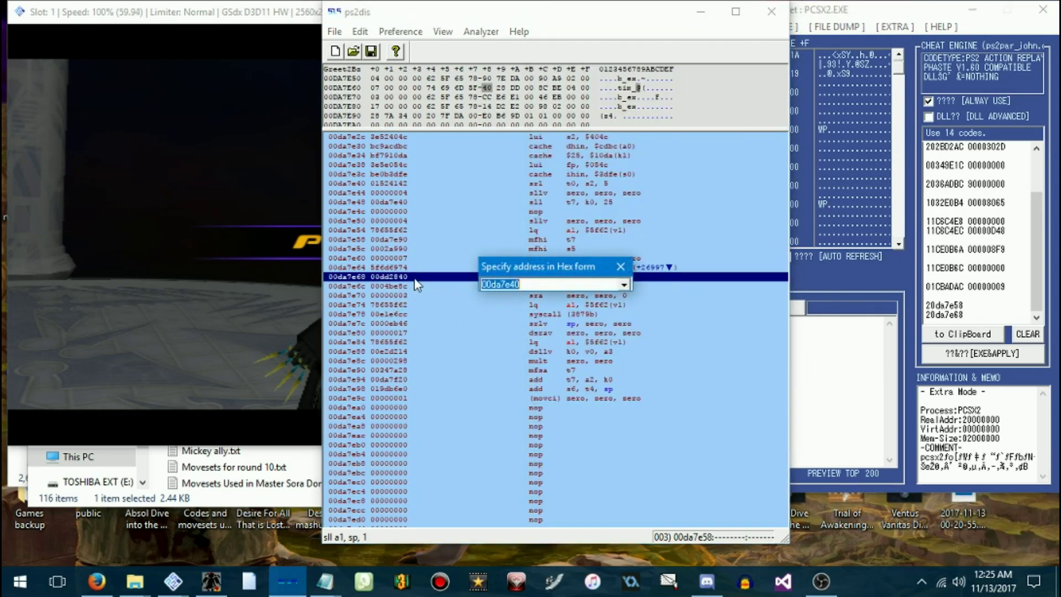
{"action": "type", "text": "019db37c"}
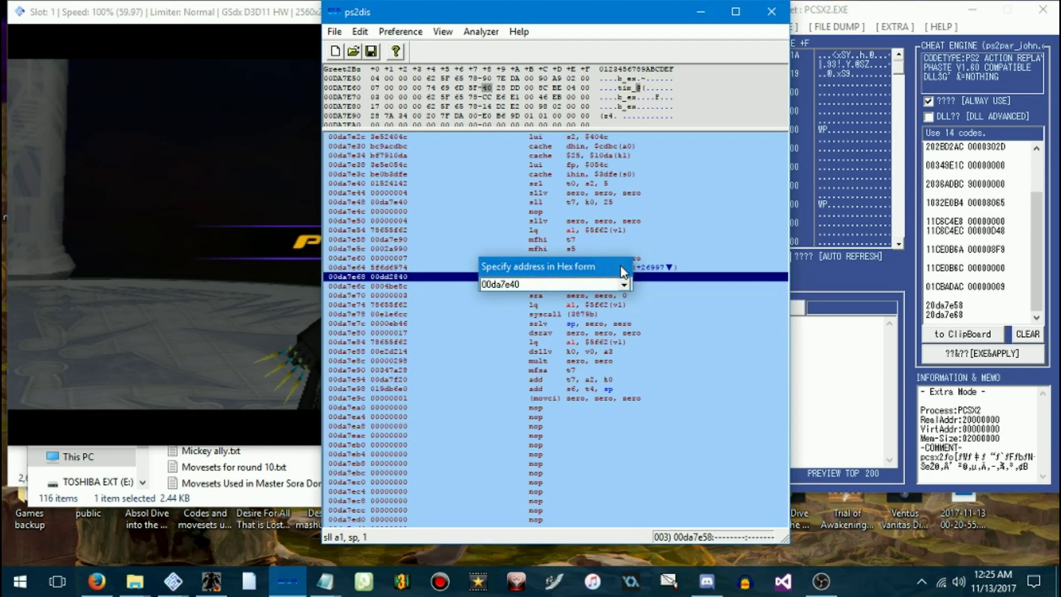
{"action": "key", "text": "Return"}
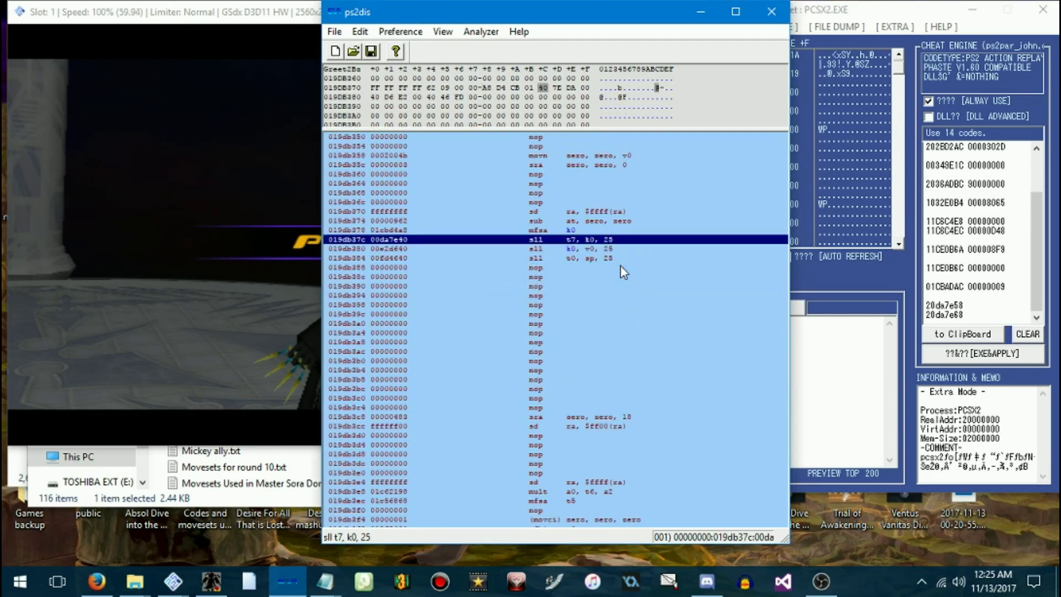
{"action": "key", "text": "Up"}
{"action": "key", "text": "Up"}
{"action": "key", "text": "Down"}
{"action": "key", "text": "Down"}
{"action": "key", "text": "Down"}
{"action": "key", "text": "space"}
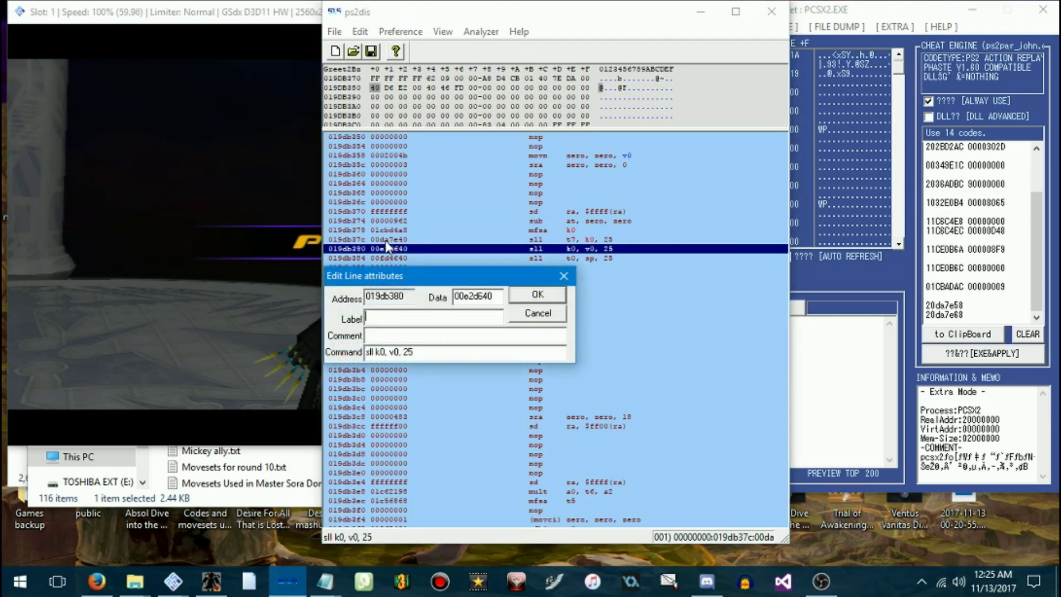
Copy the pointer 00e2d640 from line 019db380 and jump to that address
{"action": "double_click", "coordinate": [478, 296]}
{"action": "right_click", "coordinate": [479, 295]}
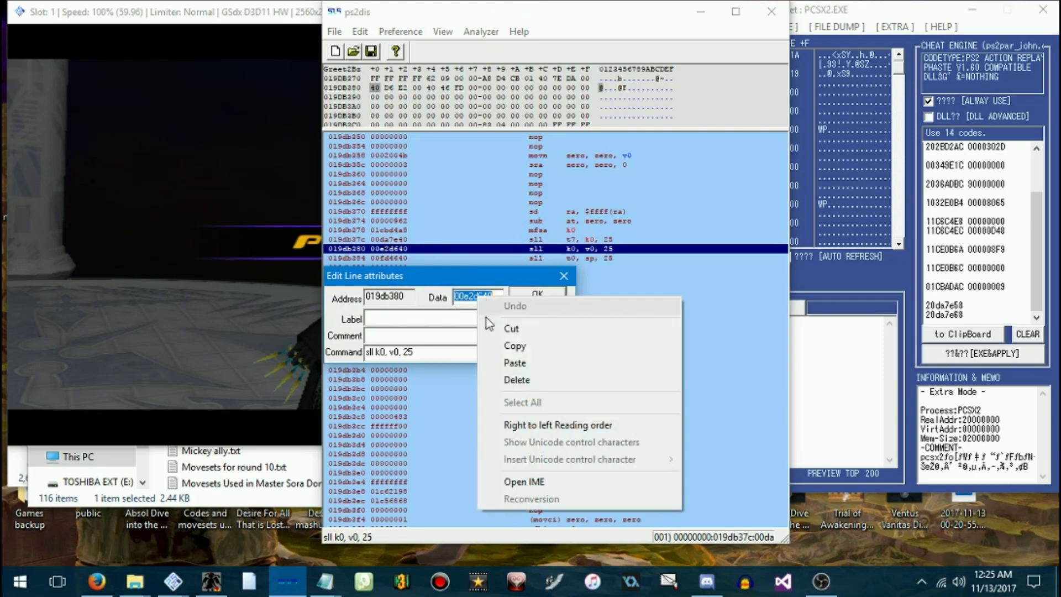
{"action": "left_click", "coordinate": [509, 347]}
{"action": "left_click", "coordinate": [547, 316]}
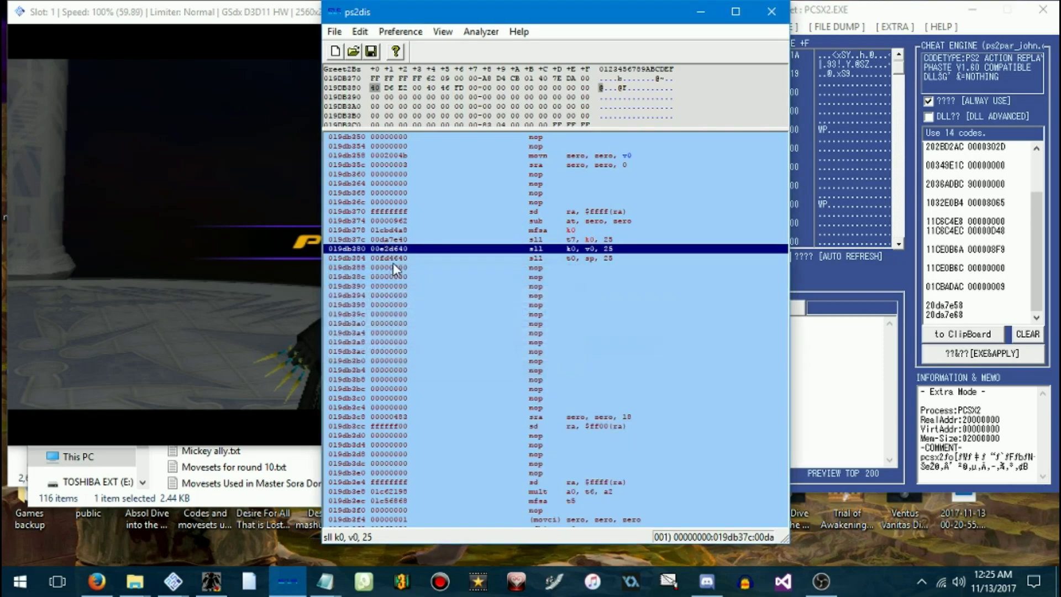
{"action": "key", "text": "g"}
{"action": "key", "text": "ctrl+v"}
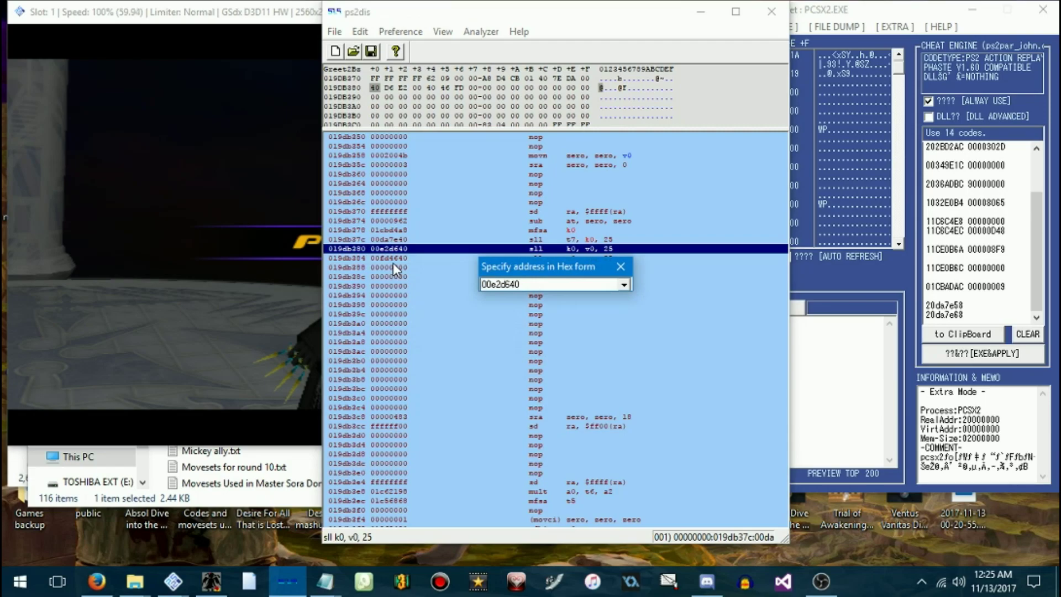
{"action": "key", "text": "Return"}
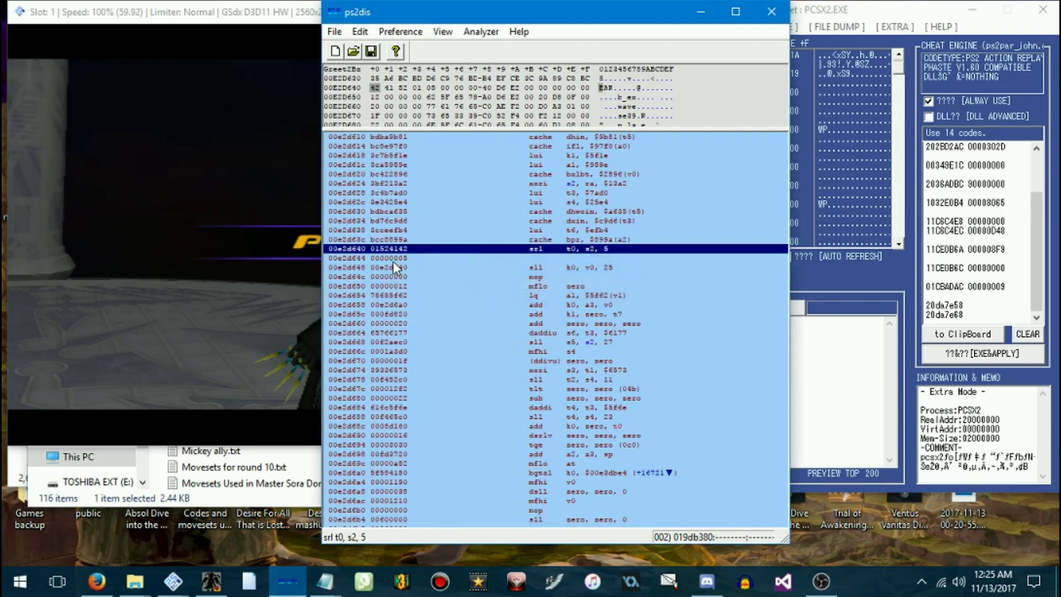
Inspect line 00e2d658 and add a code line for it in emuhaste
{"action": "key", "text": "Down"}
{"action": "key", "text": "Down"}
{"action": "key", "text": "Down"}
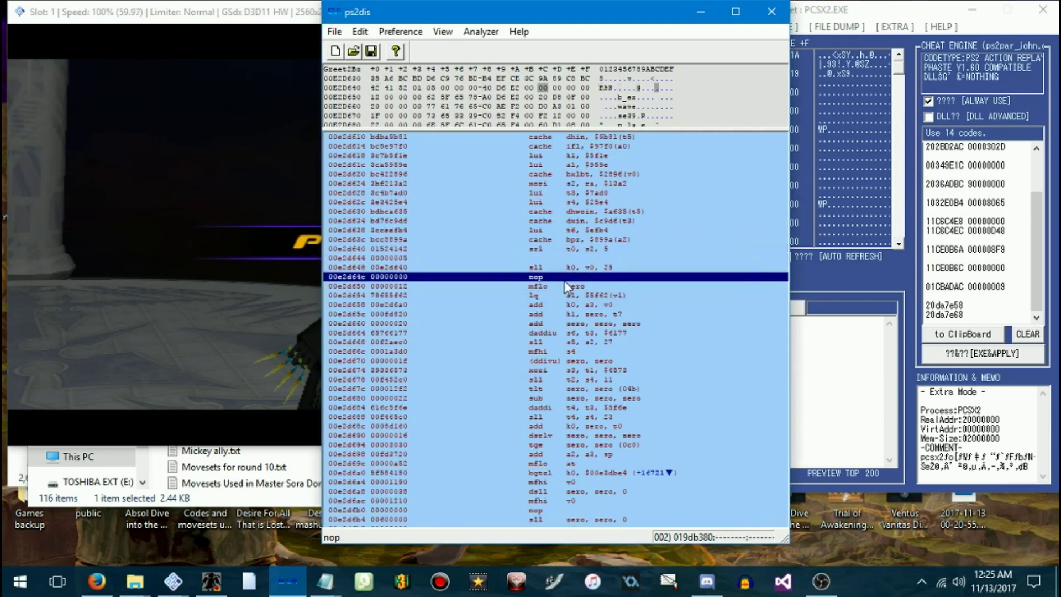
{"action": "key", "text": "Down"}
{"action": "key", "text": "Down"}
{"action": "key", "text": "Down"}
{"action": "key", "text": "Return"}
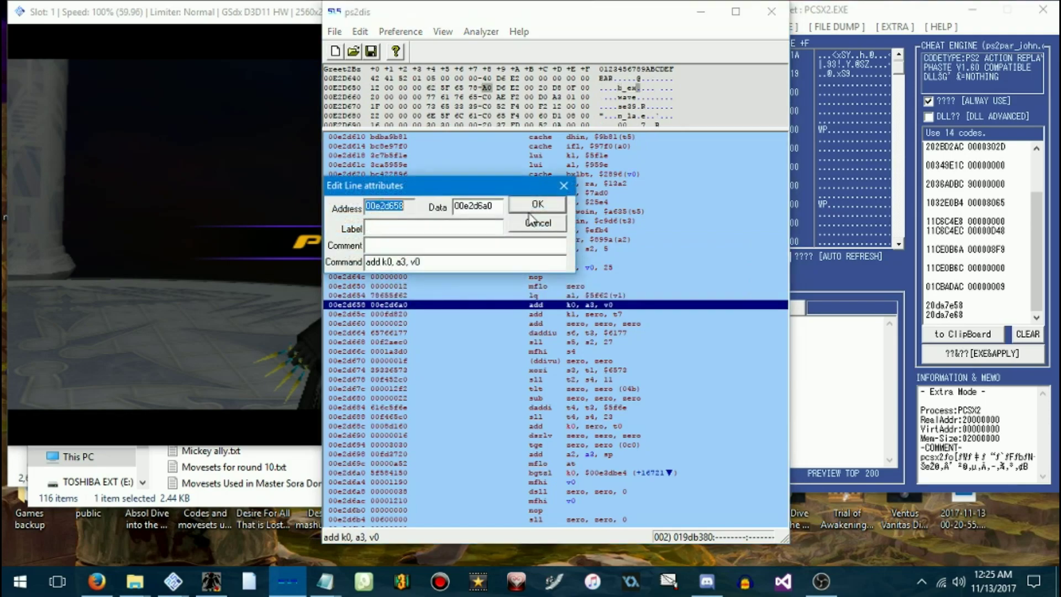
{"action": "left_click", "coordinate": [534, 221]}
{"action": "left_click", "coordinate": [981, 314]}
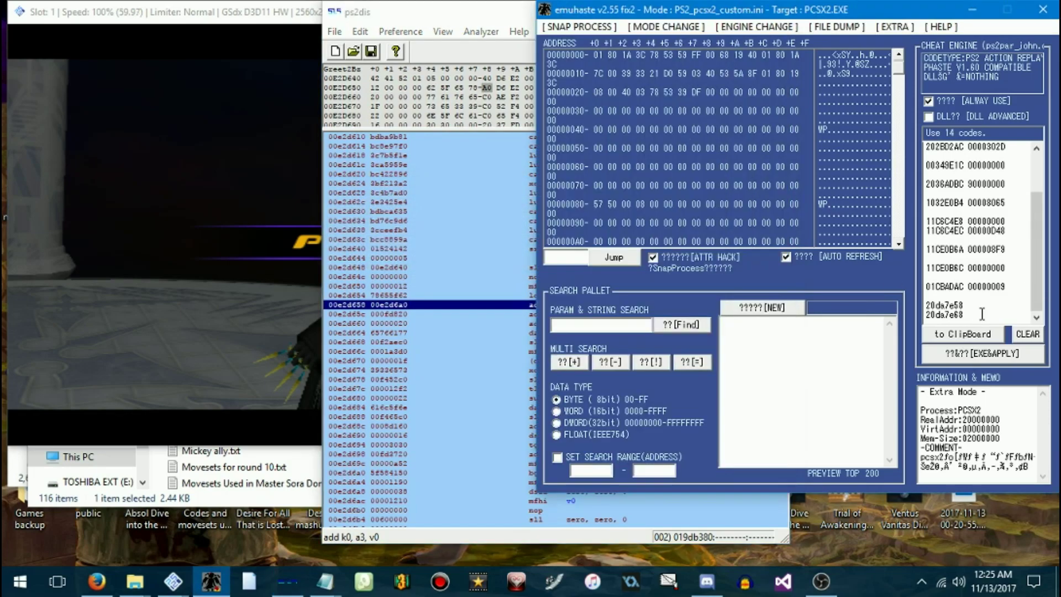
{"action": "key", "text": "Return"}
{"action": "key", "text": "ctrl+v"}
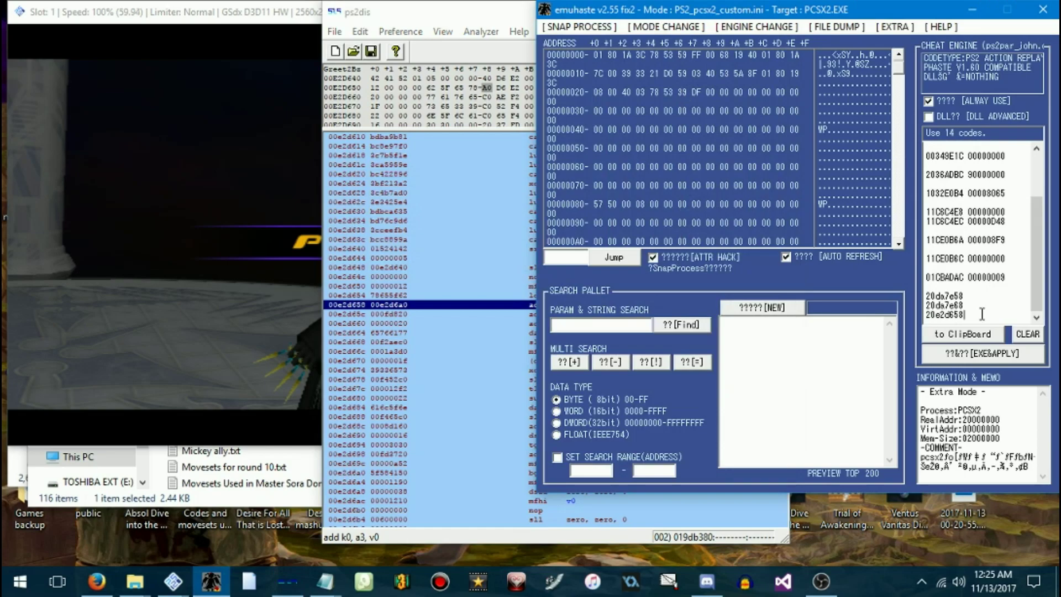
Inspect line 00e2d688 and add the code line 20e2d688
{"action": "left_click", "coordinate": [374, 304]}
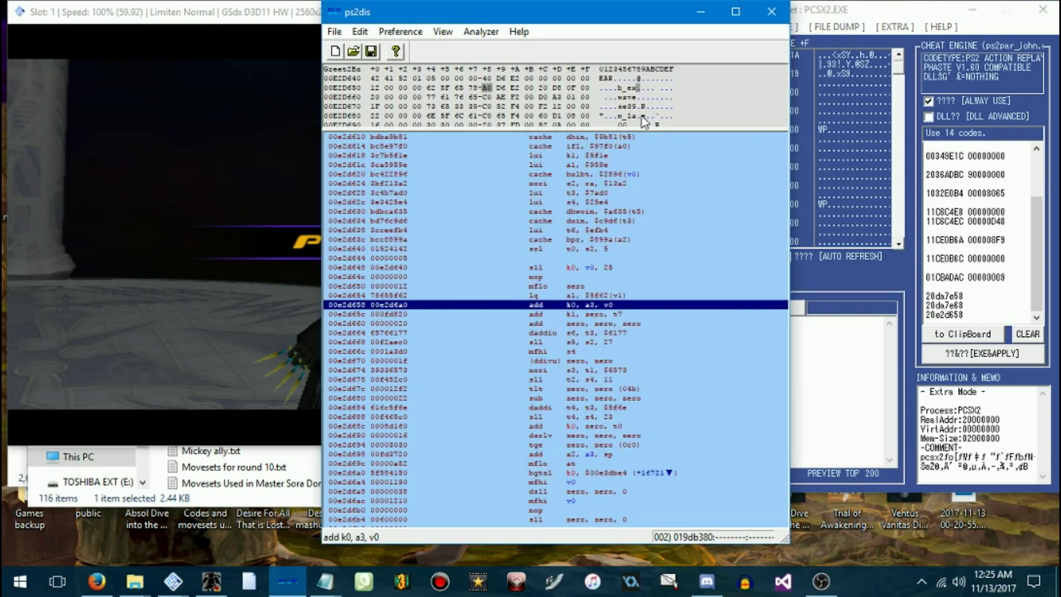
{"action": "key", "text": "Down"}
{"action": "key", "text": "Down"}
{"action": "key", "text": "Down"}
{"action": "key", "text": "Down"}
{"action": "key", "text": "Down"}
{"action": "key", "text": "Down"}
{"action": "key", "text": "Down"}
{"action": "key", "text": "Down"}
{"action": "key", "text": "Down"}
{"action": "key", "text": "Down"}
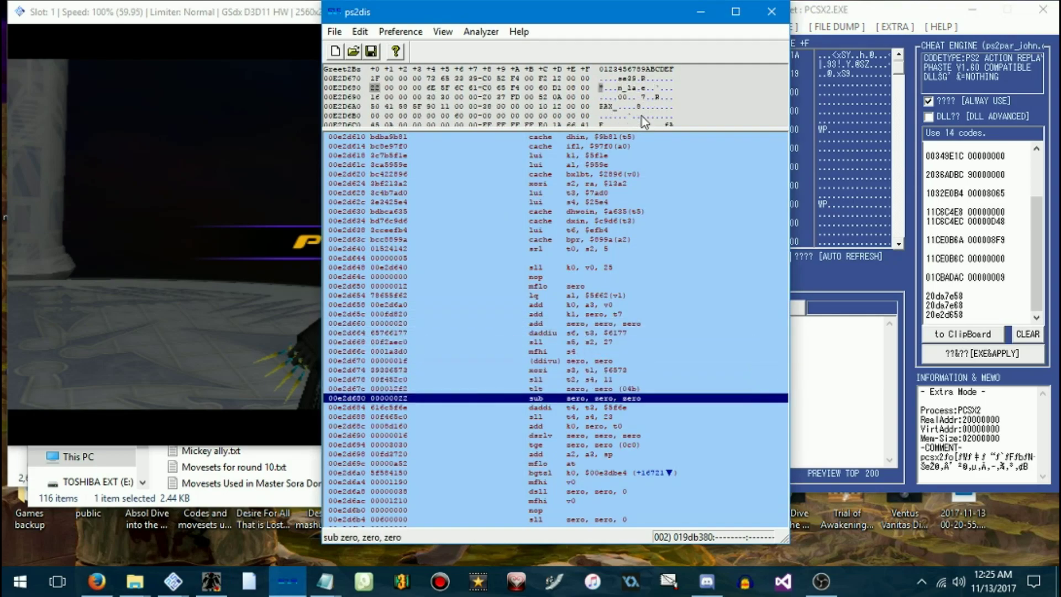
{"action": "key", "text": "Down"}
{"action": "key", "text": "Down"}
{"action": "key", "text": "space"}
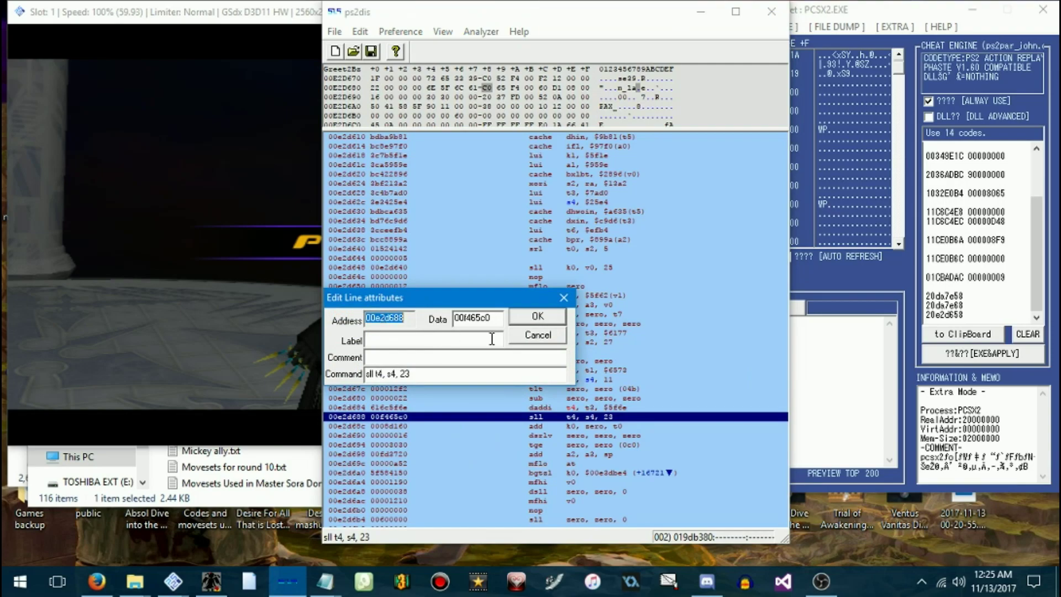
{"action": "left_click", "coordinate": [536, 335]}
{"action": "left_click", "coordinate": [994, 322]}
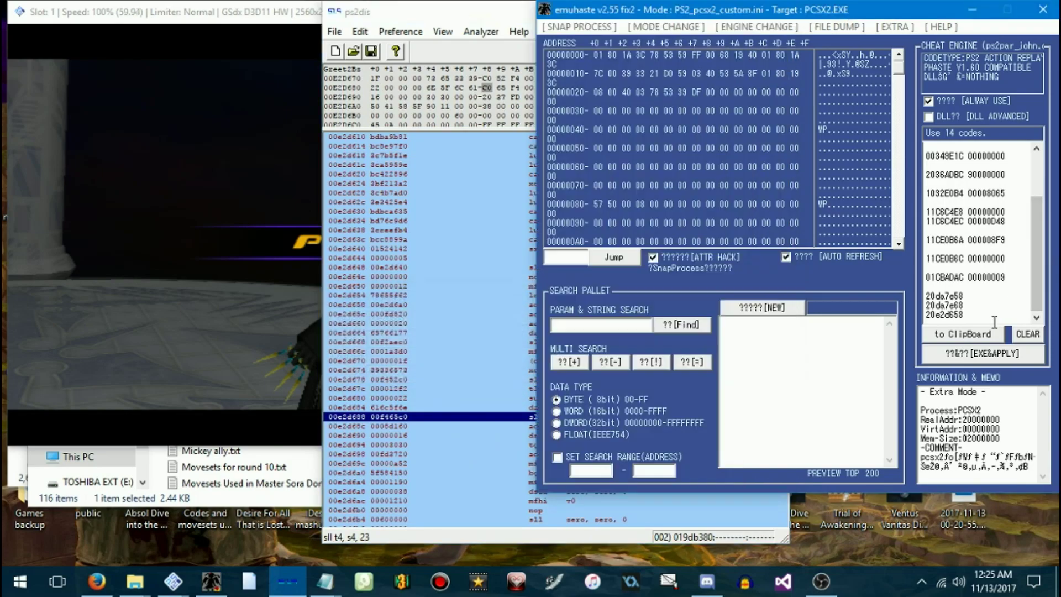
{"action": "key", "text": "ctrl+v"}
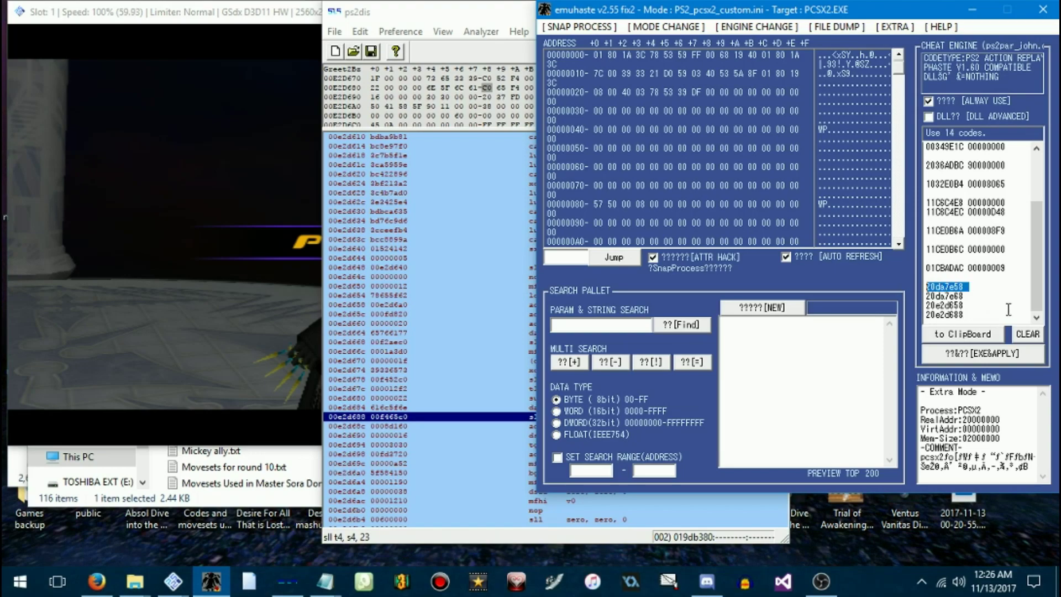
Review the 20da7e68 and 20e2d658 code lines in the cheat list
{"action": "left_click", "coordinate": [984, 295]}
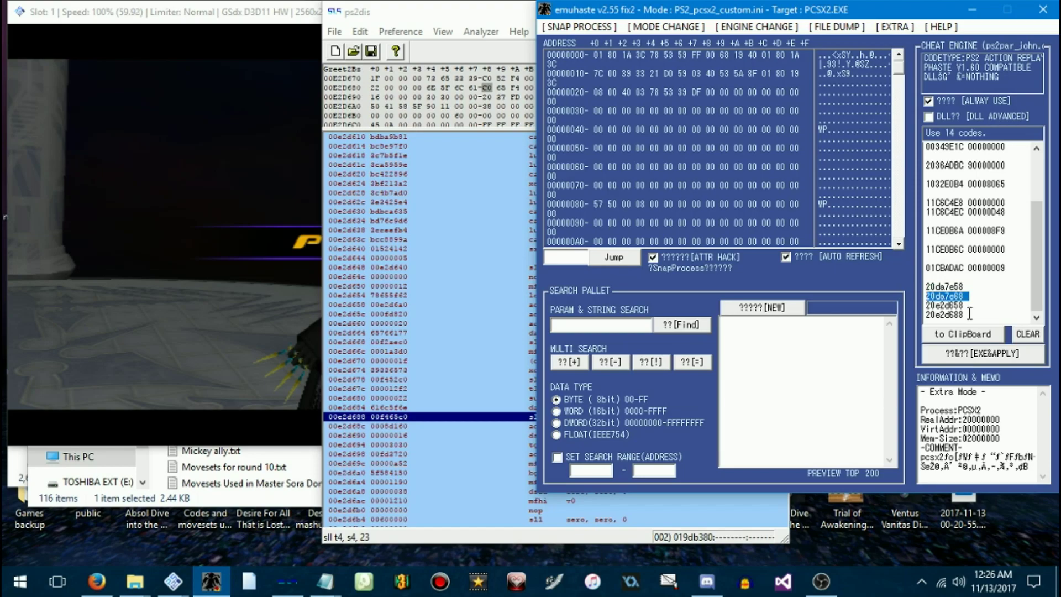
{"action": "double_click", "coordinate": [988, 305]}
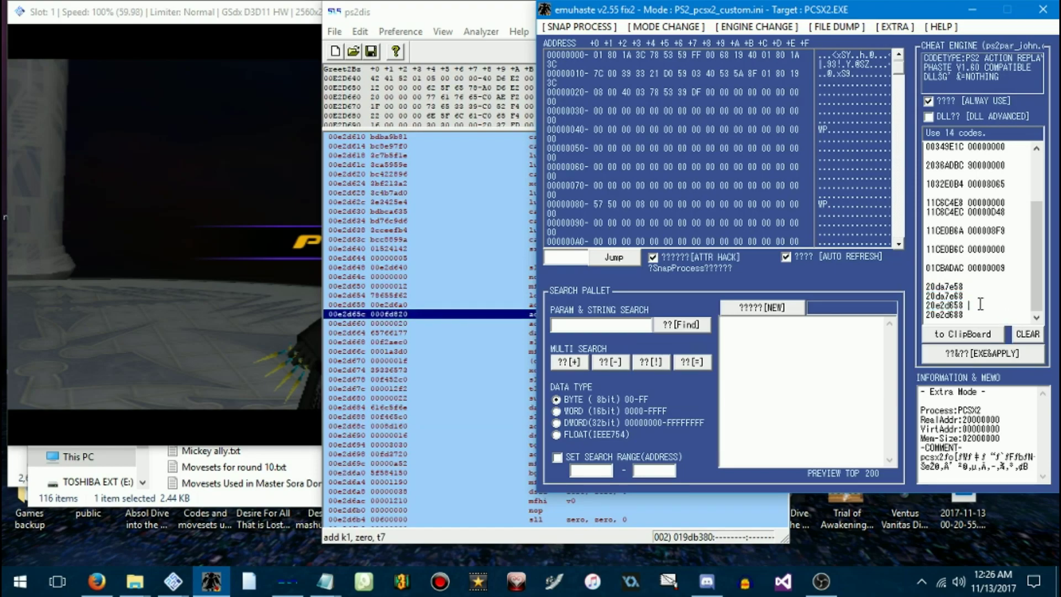
{"action": "left_click_drag", "start_coordinate": [979, 304], "coordinate": [909, 311]}
{"action": "left_click", "coordinate": [458, 333]}
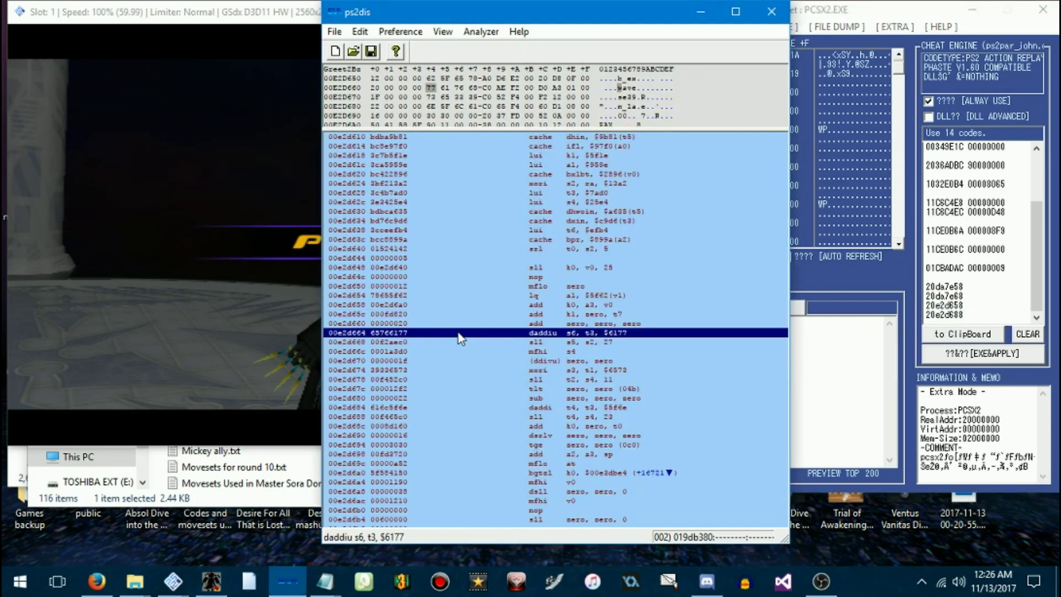
Jump to 01a00000 and search for the first line holding value 8f9
{"action": "key", "text": "ctrl+g"}
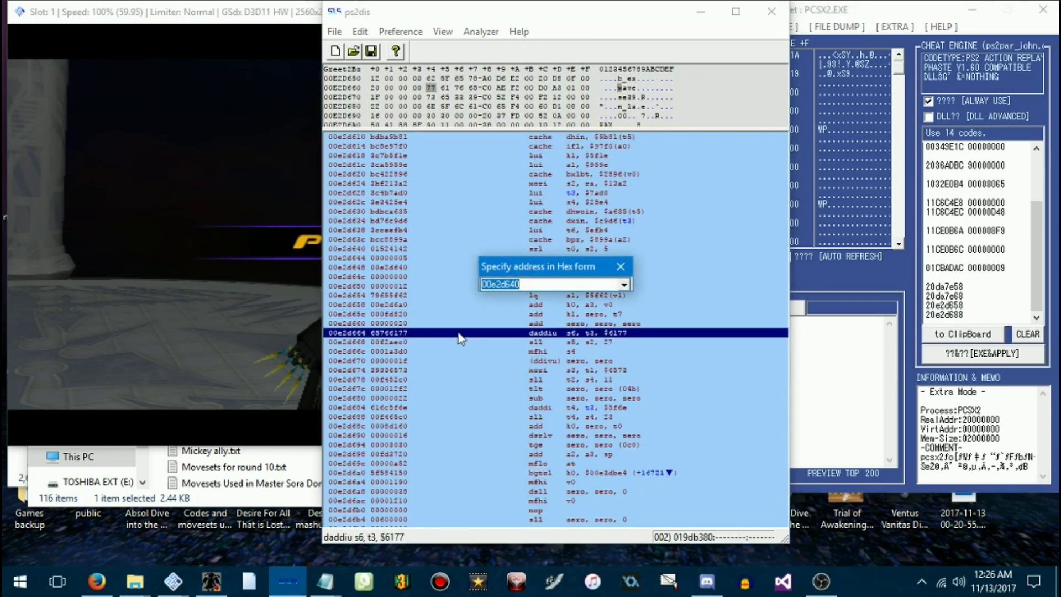
{"action": "type", "text": "01a000"}
{"action": "key", "text": "Return"}
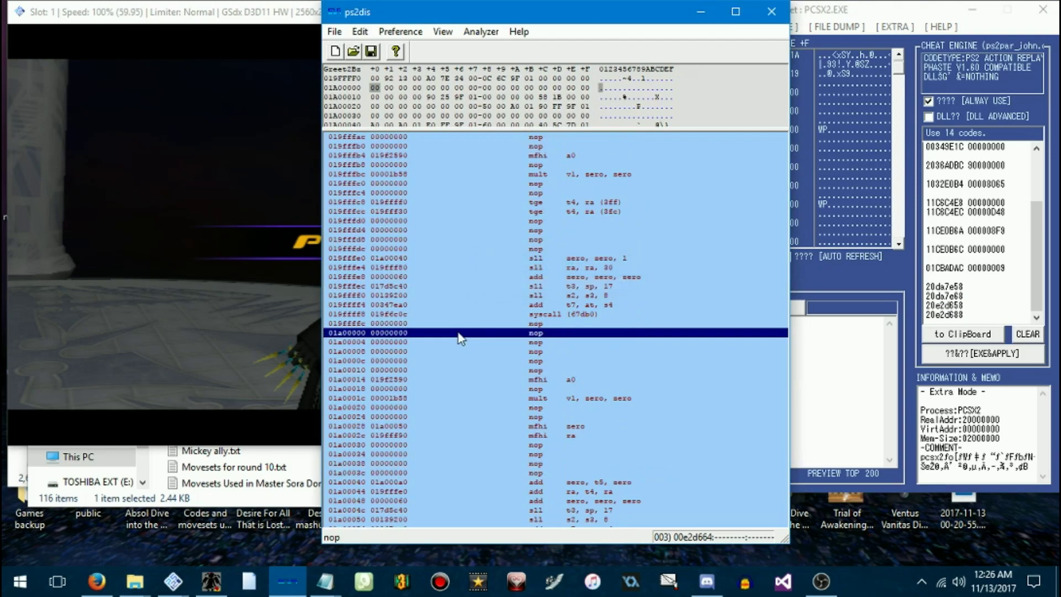
{"action": "key", "text": "space"}
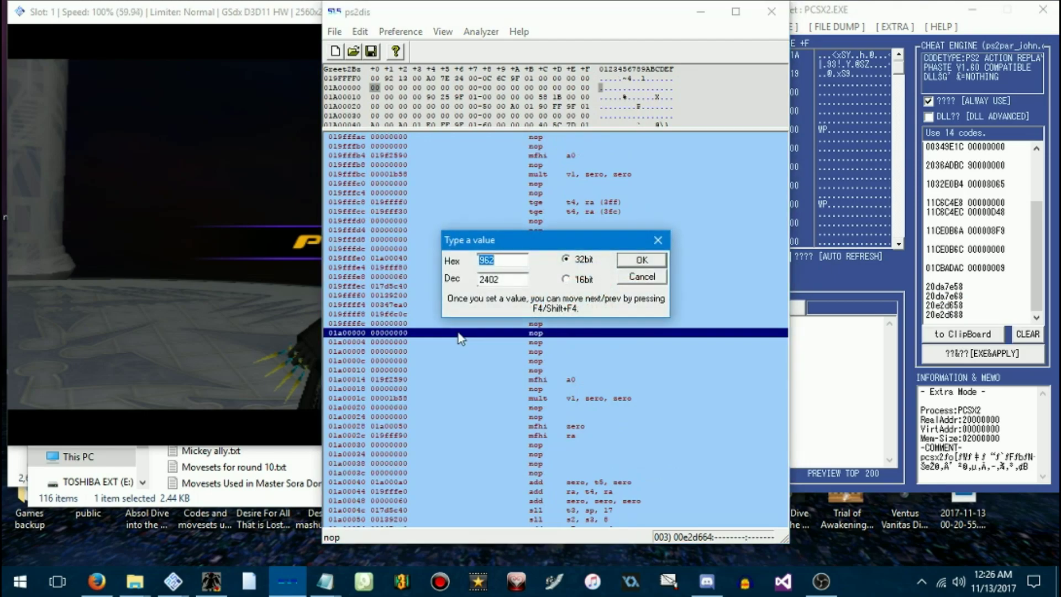
{"action": "type", "text": "8"}
{"action": "type", "text": "f9"}
{"action": "key", "text": "Return"}
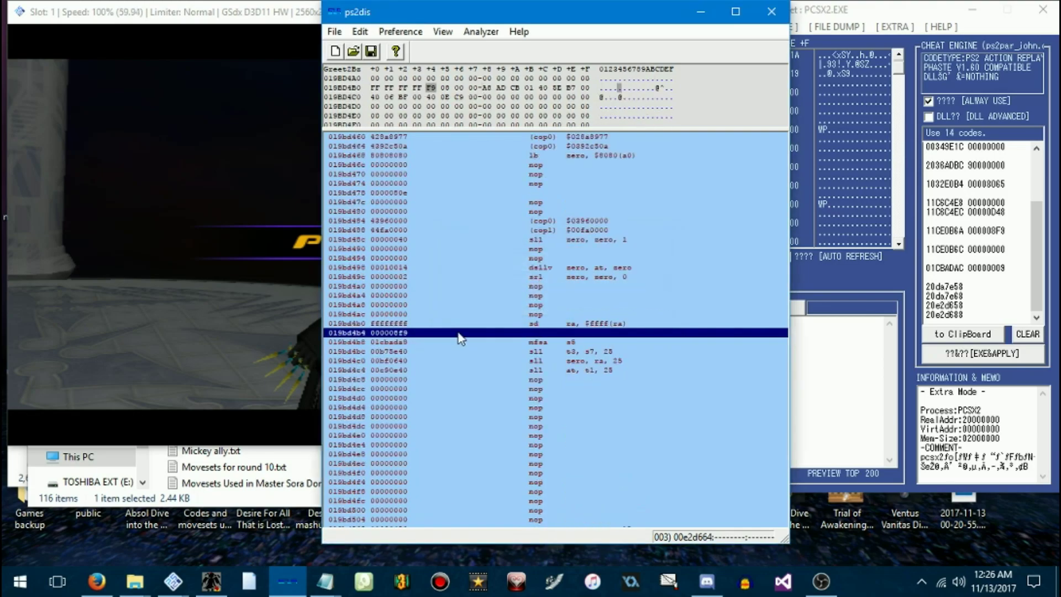
Follow the pointer at line 019bd4bc to address 00b75e40
{"action": "key", "text": "Down"}
{"action": "double_click", "coordinate": [404, 354]}
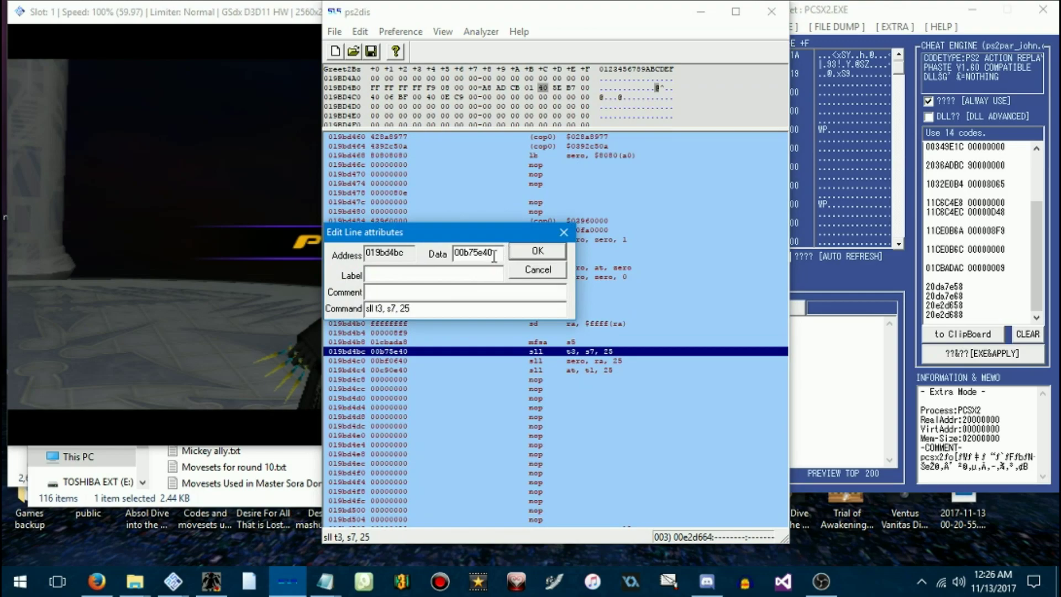
{"action": "key", "text": "Escape"}
{"action": "key", "text": "g"}
{"action": "type", "text": "00b75e40"}
Read line 00b75e58 and add 00b75e90 as the value for code 20da7e58
{"action": "key", "text": "Return"}
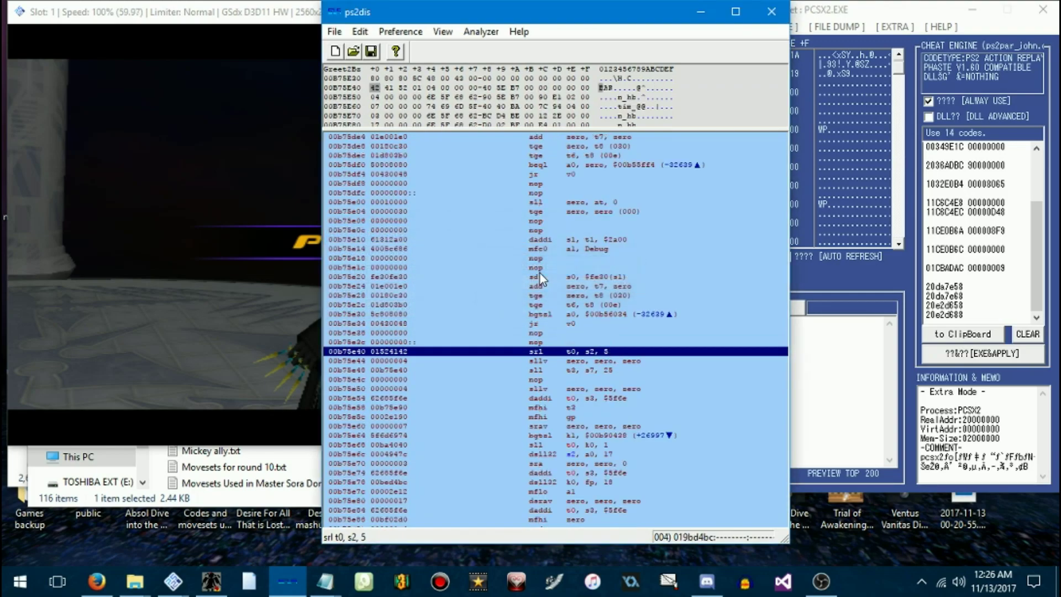
{"action": "key", "text": "Down"}
{"action": "key", "text": "Down"}
{"action": "key", "text": "Down"}
{"action": "key", "text": "Down"}
{"action": "key", "text": "space"}
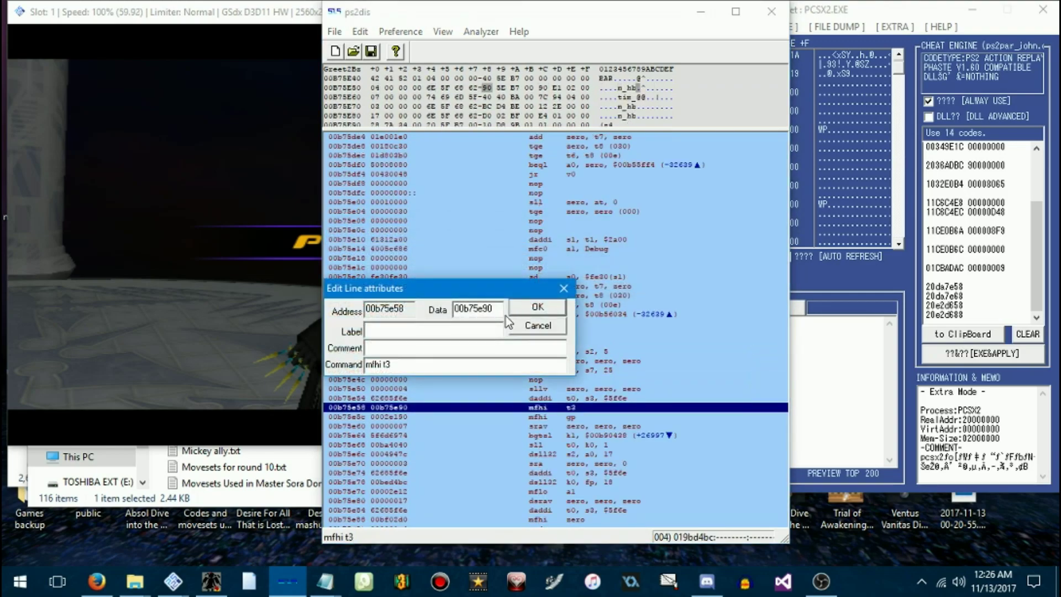
{"action": "left_click", "coordinate": [523, 320]}
{"action": "key", "text": "alt+Tab"}
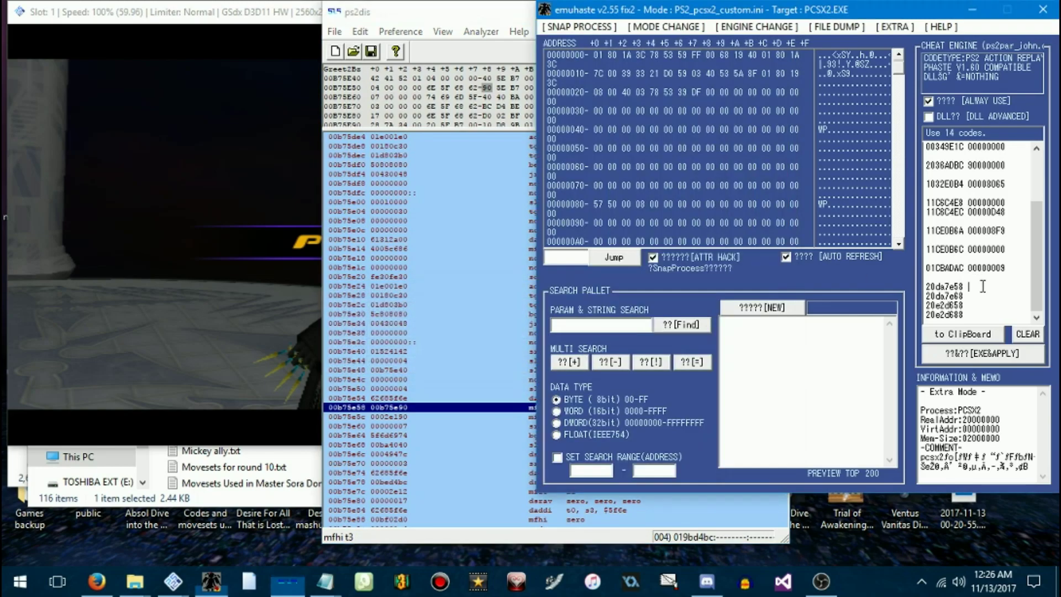
{"action": "key", "text": "alt+Tab"}
Copy 00ba4040 from line 00b75e68 and add it as the value for 20da7e68
{"action": "key", "text": "Down"}
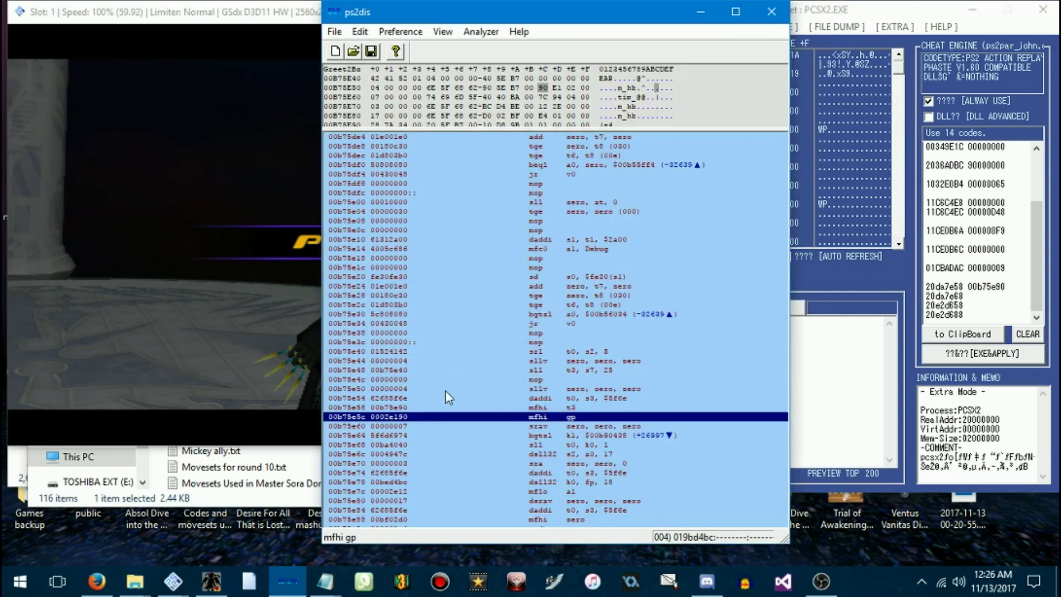
{"action": "key", "text": "Down"}
{"action": "key", "text": "Down"}
{"action": "key", "text": "Down"}
{"action": "key", "text": "space"}
{"action": "double_click", "coordinate": [478, 351]}
{"action": "key", "text": "ctrl+c"}
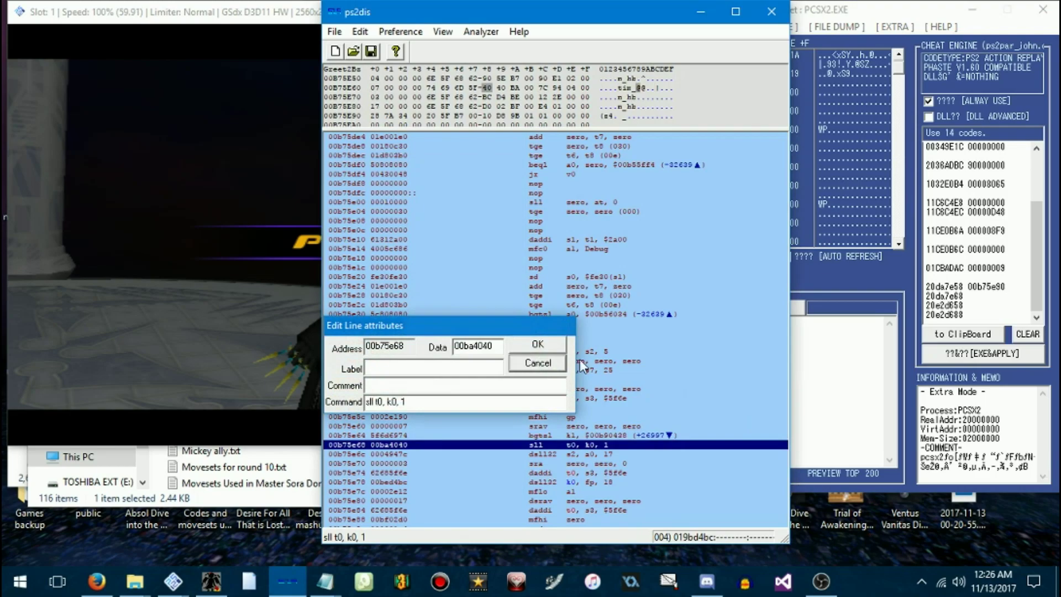
{"action": "left_click", "coordinate": [538, 362]}
{"action": "key", "text": "alt+Tab"}
{"action": "key", "text": "ctrl+v"}
{"action": "key", "text": "alt+Tab"}
Go back to 019bd4bc and follow line 019bd4c0's pointer to 00bf0640
{"action": "key", "text": "Up"}
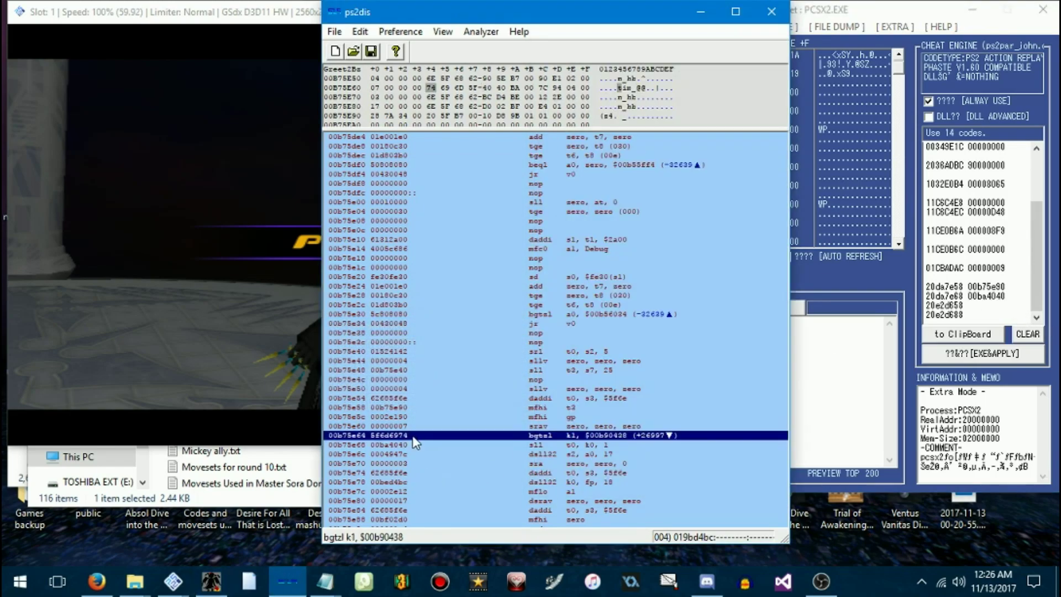
{"action": "key", "text": "BackSpace"}
{"action": "key", "text": "Down"}
{"action": "key", "text": "space"}
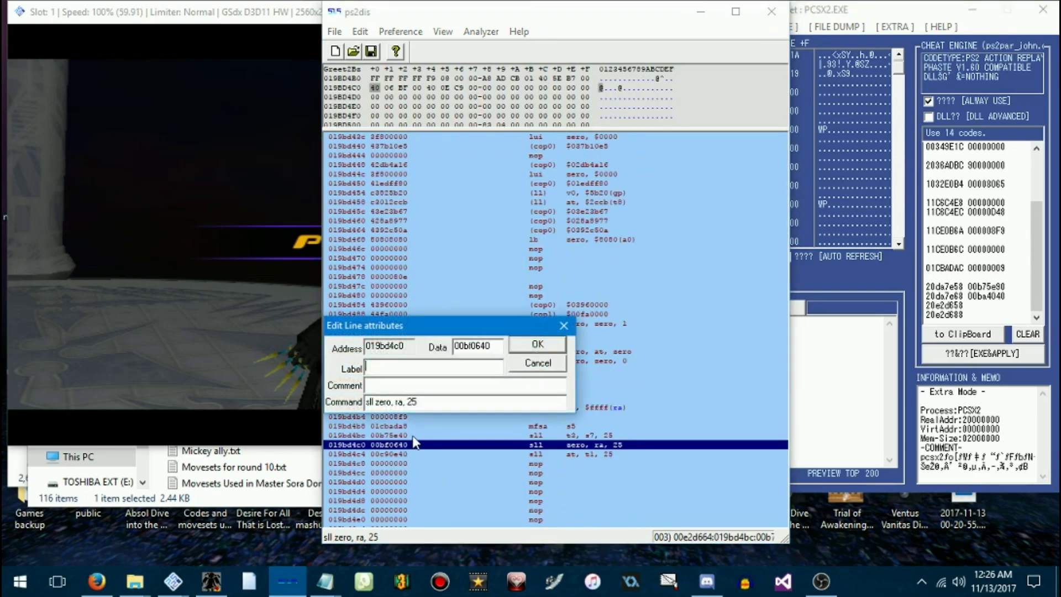
{"action": "double_click", "coordinate": [493, 347]}
{"action": "left_click", "coordinate": [536, 365]}
{"action": "key", "text": "g"}
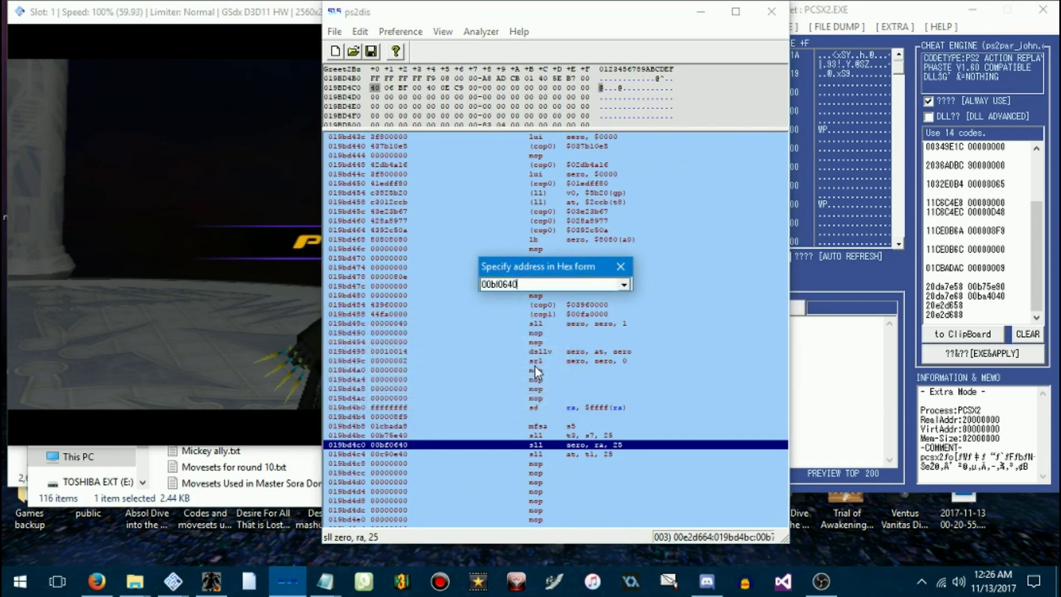
{"action": "key", "text": "Return"}
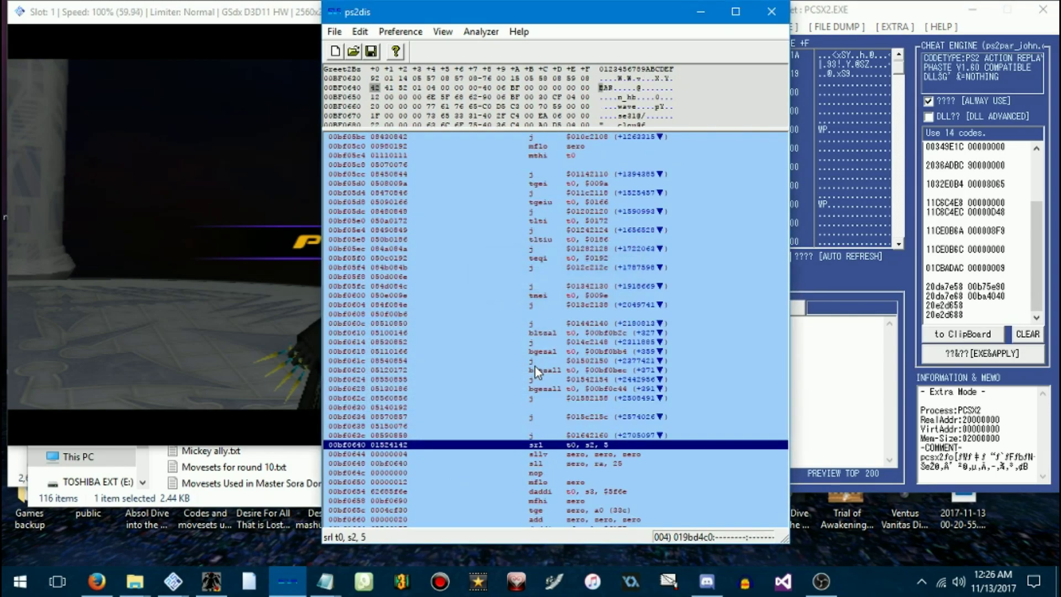
Read line 00bf0658 and add 00bf0690 as the value for code 20e2d658
{"action": "key", "text": "Down"}
{"action": "key", "text": "Down"}
{"action": "key", "text": "Down"}
{"action": "key", "text": "Down"}
{"action": "key", "text": "Down"}
{"action": "key", "text": "Return"}
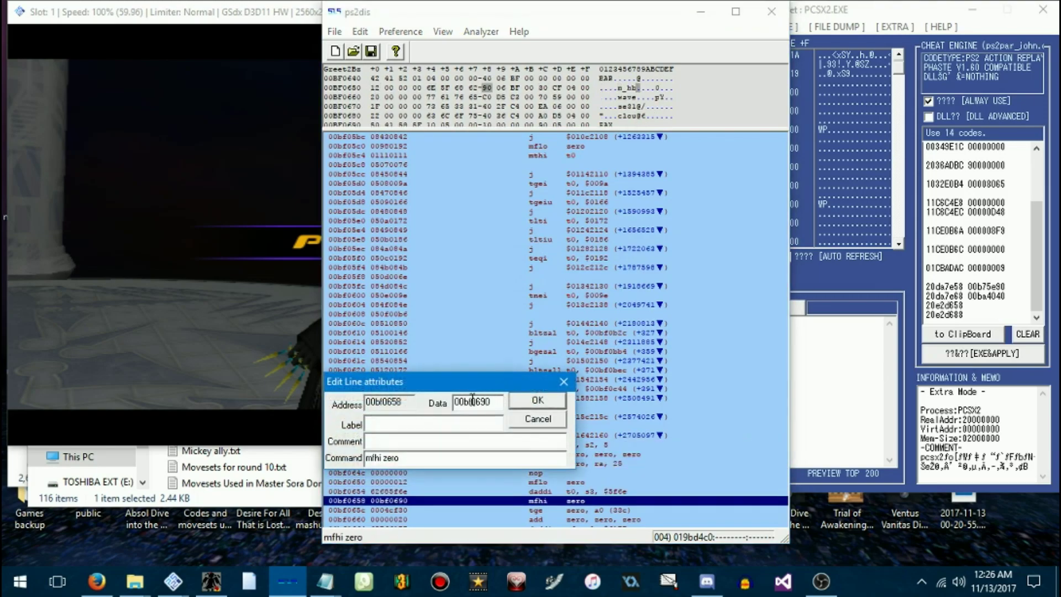
{"action": "left_click", "coordinate": [561, 424]}
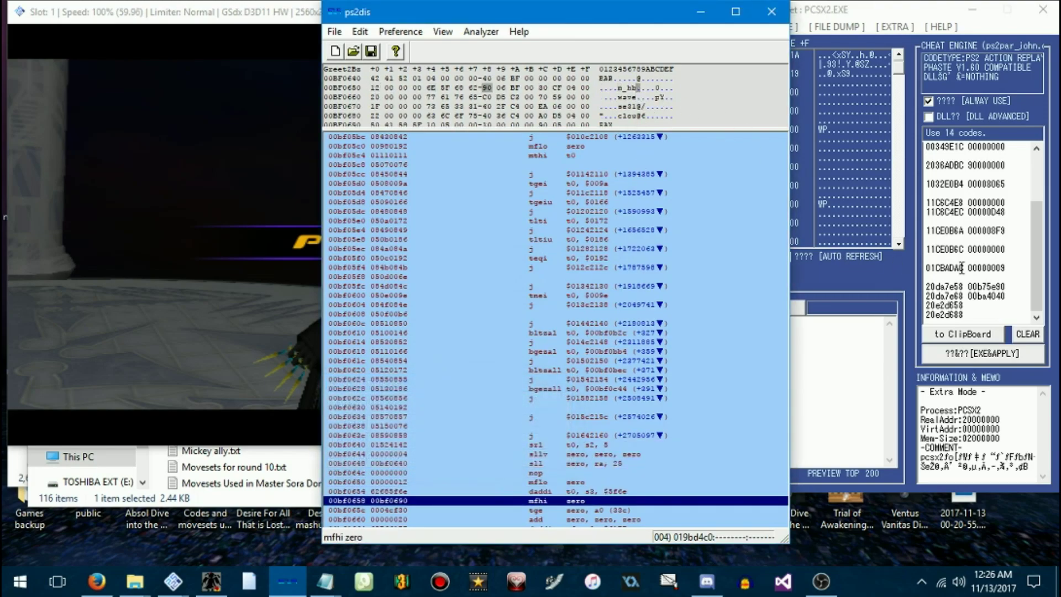
{"action": "left_click", "coordinate": [989, 308]}
Read line 00bf0688, add 00c43640 as the last code's value, and apply all 18 codes
{"action": "left_click", "coordinate": [430, 520]}
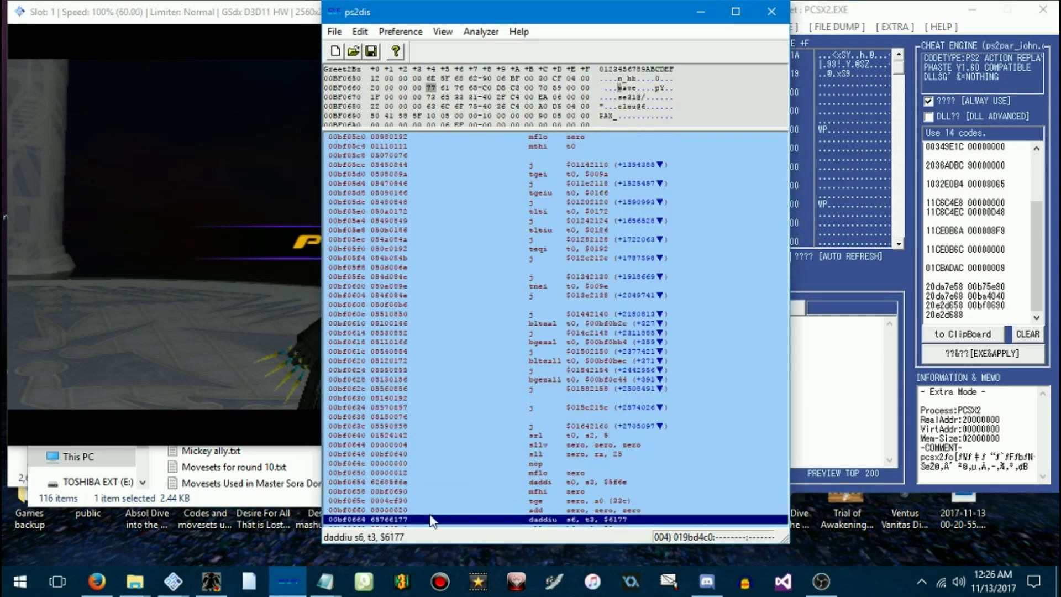
{"action": "key", "text": "Down"}
{"action": "key", "text": "Down"}
{"action": "key", "text": "Down"}
{"action": "key", "text": "Down"}
{"action": "key", "text": "space"}
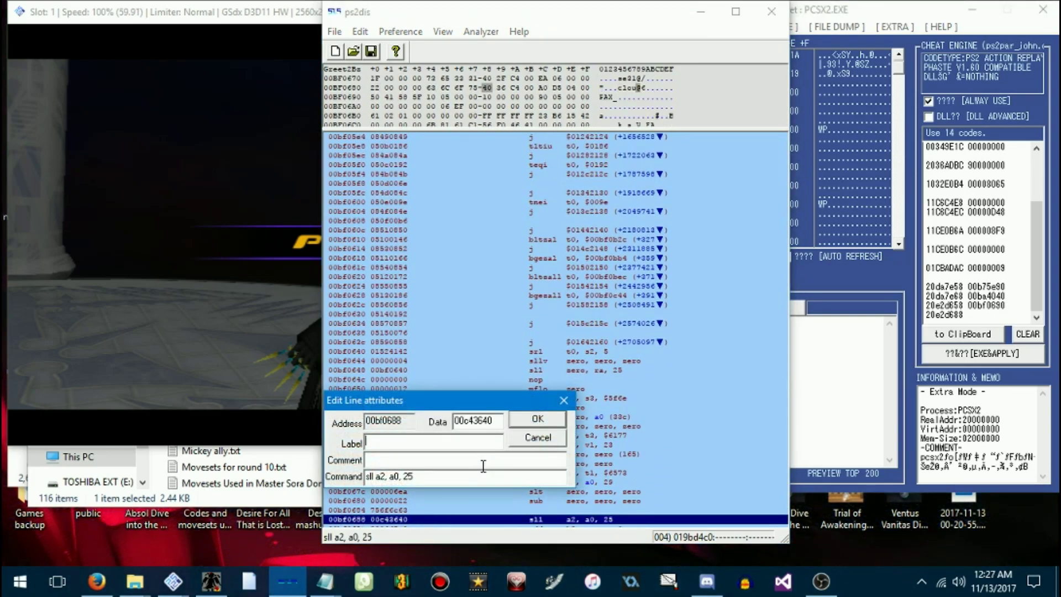
{"action": "left_click", "coordinate": [539, 436]}
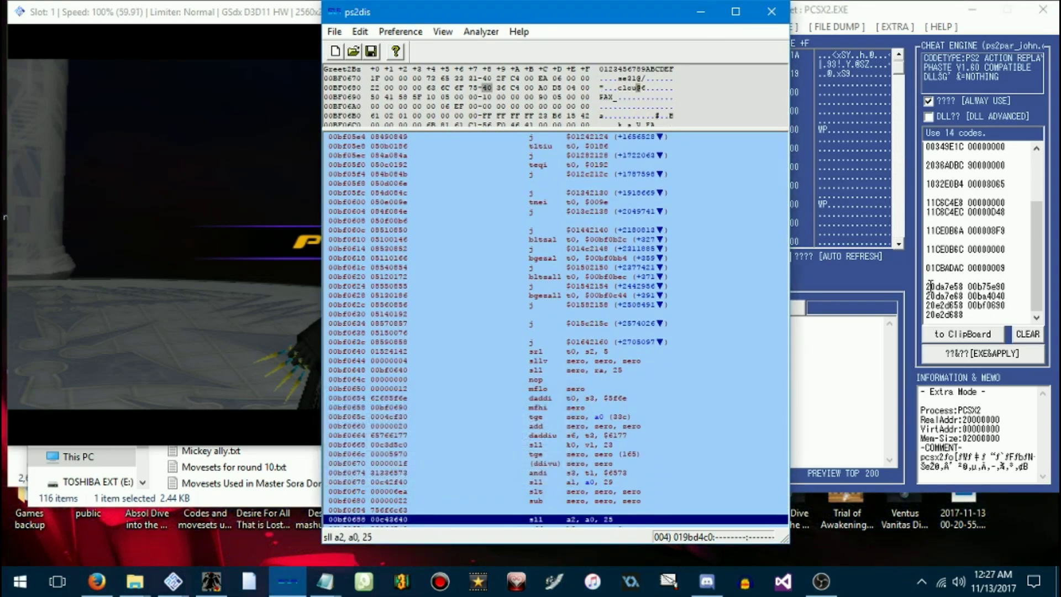
{"action": "left_click", "coordinate": [982, 316]}
{"action": "key", "text": "ctrl+v"}
{"action": "left_click", "coordinate": [990, 362]}
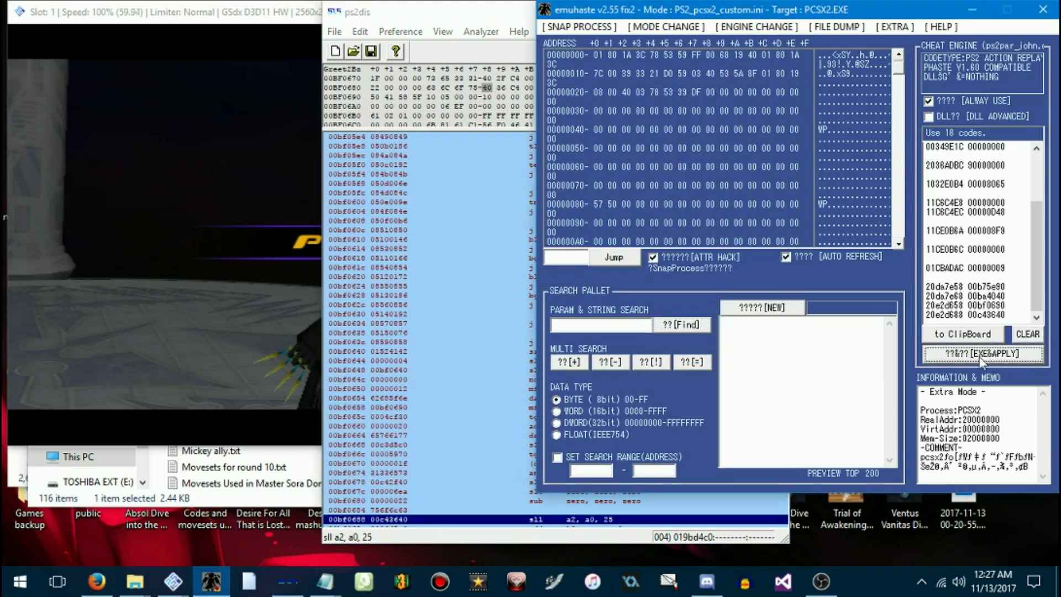
Switch to the PCSX2 main window and load save state slot 1
{"action": "left_click", "coordinate": [253, 365]}
{"action": "mouse_move", "coordinate": [172, 581]}
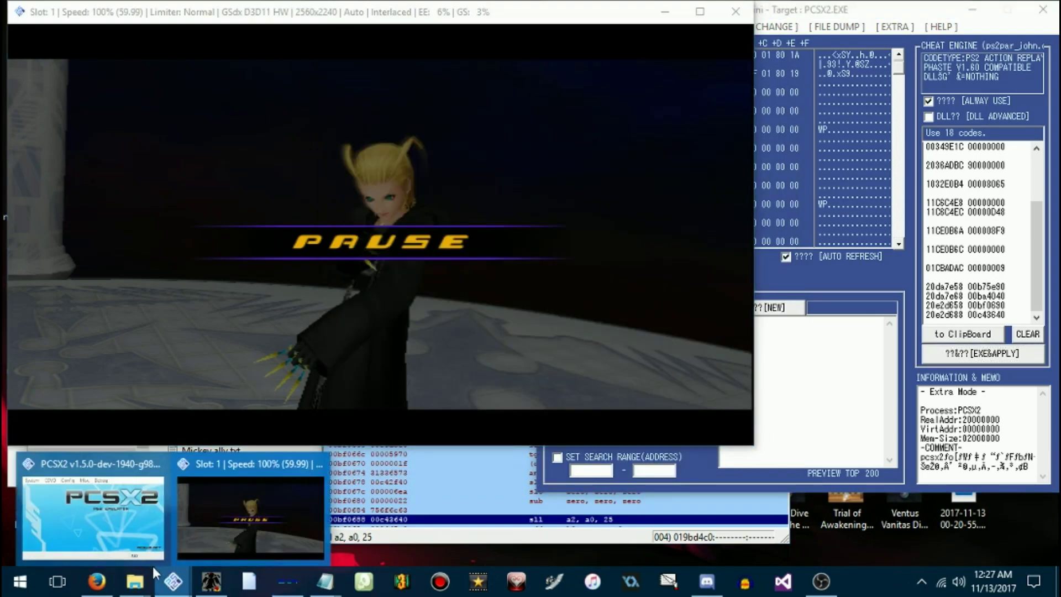
{"action": "left_click", "coordinate": [145, 514]}
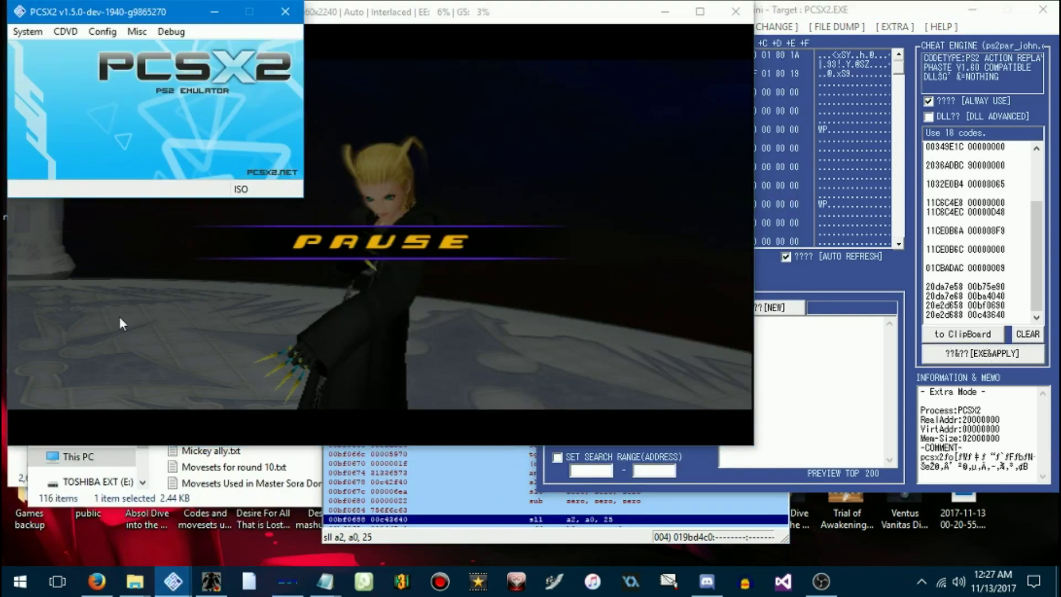
{"action": "left_click", "coordinate": [33, 34]}
{"action": "mouse_move", "coordinate": [56, 128]}
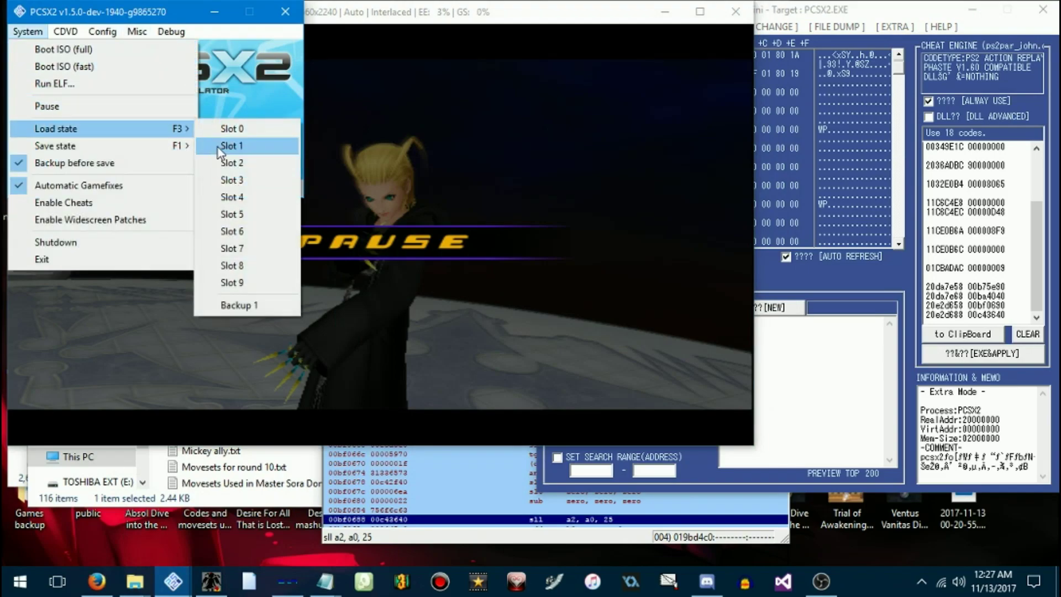
{"action": "left_click", "coordinate": [221, 147]}
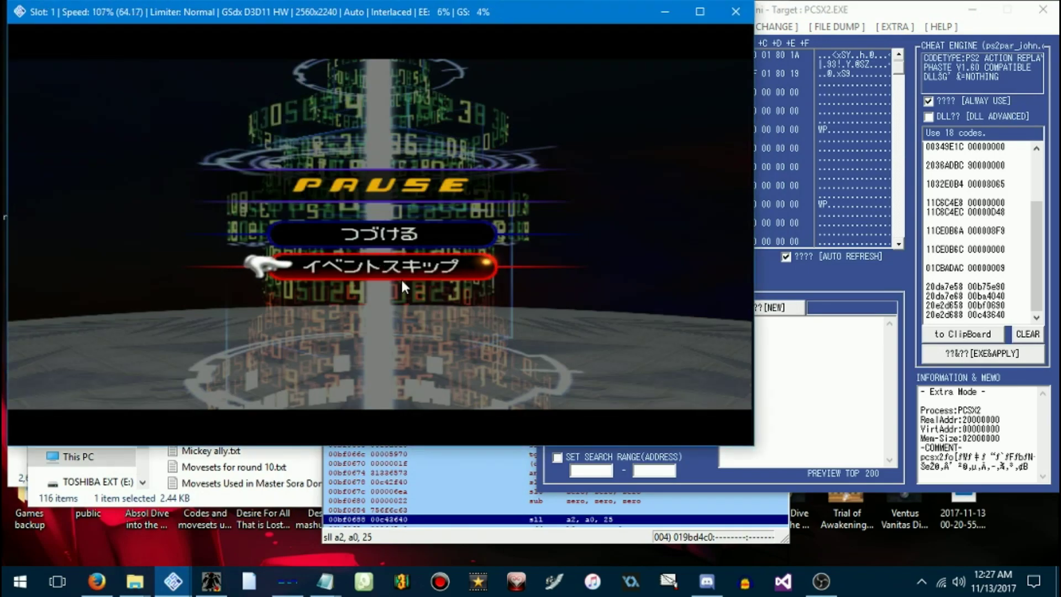
Reapply the 18 cheats, resume into the Larxene fight, and pause on the objective message
{"action": "left_click", "coordinate": [981, 354]}
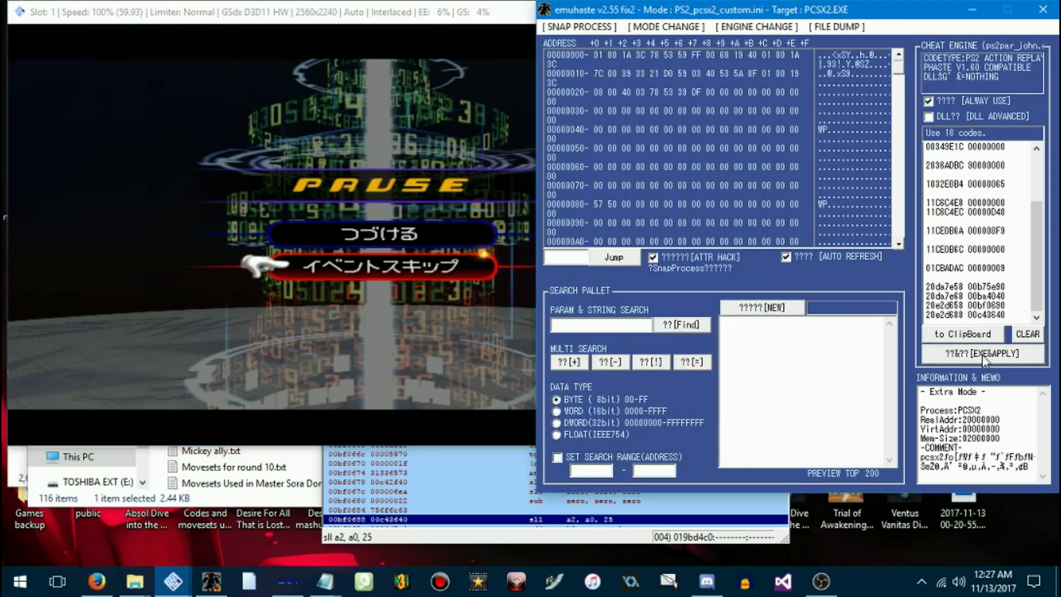
{"action": "left_click", "coordinate": [357, 333]}
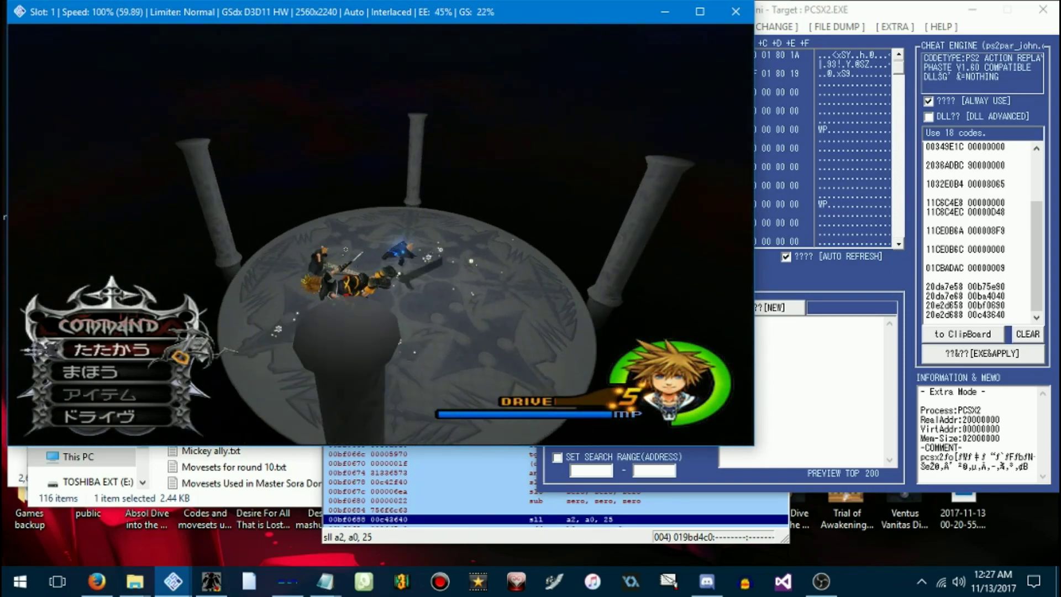
{"action": "key", "text": "Return"}
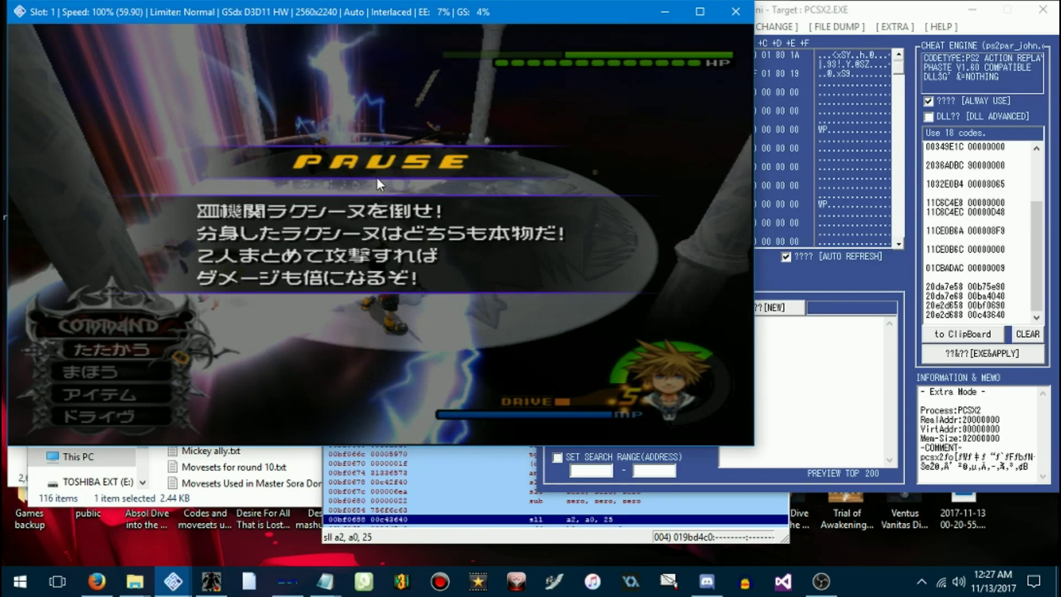
In ps2dis, jump to 01a00000 and find the line holding value 000008f9
{"action": "left_click", "coordinate": [402, 522]}
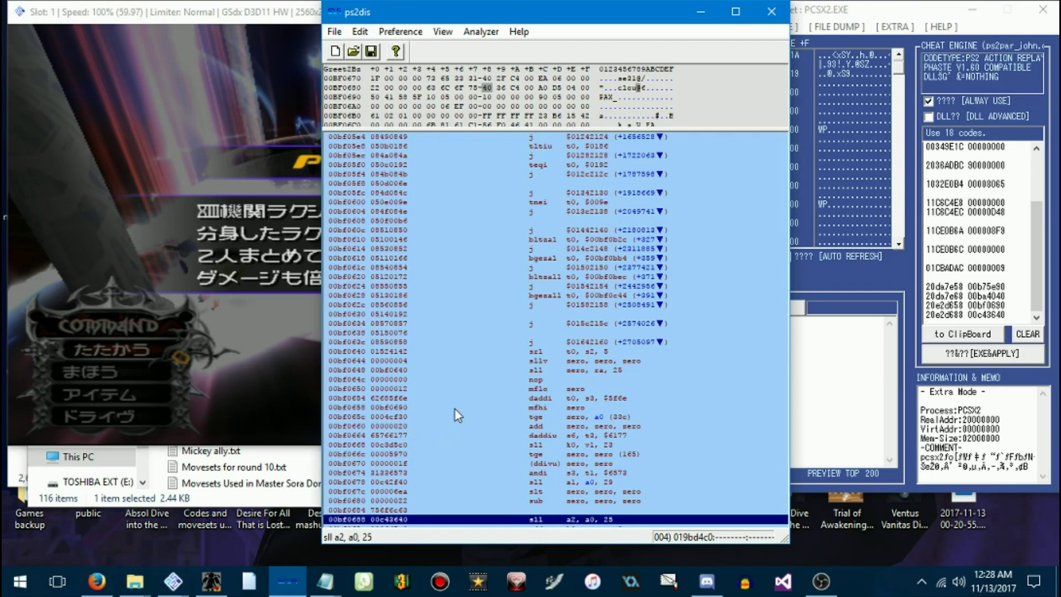
{"action": "key", "text": "ctrl+g"}
{"action": "type", "text": "01a0"}
{"action": "key", "text": "Return"}
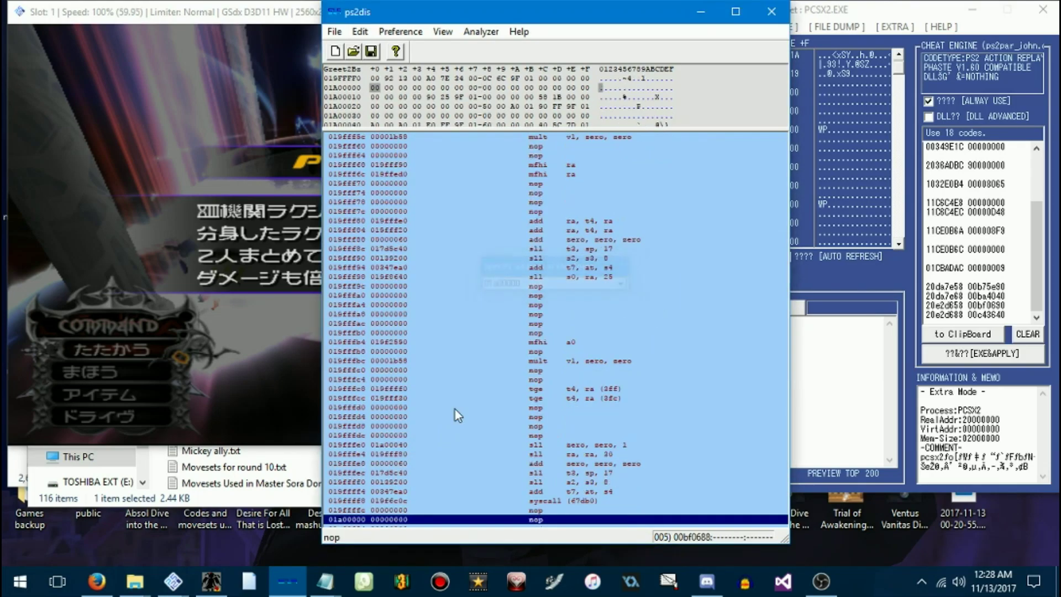
{"action": "key", "text": "space"}
{"action": "key", "text": "Return"}
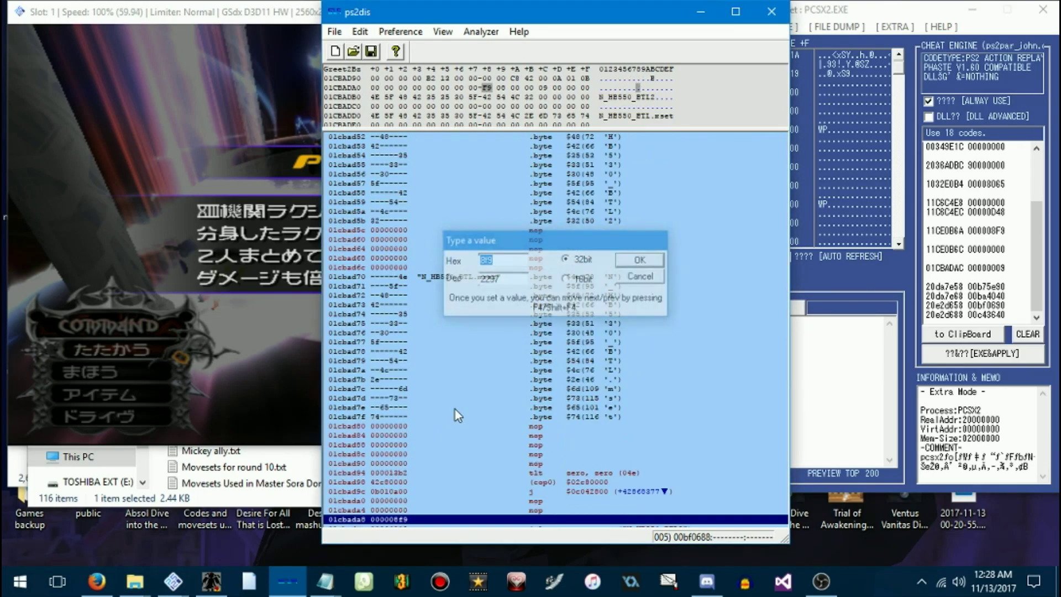
{"action": "key", "text": "F4"}
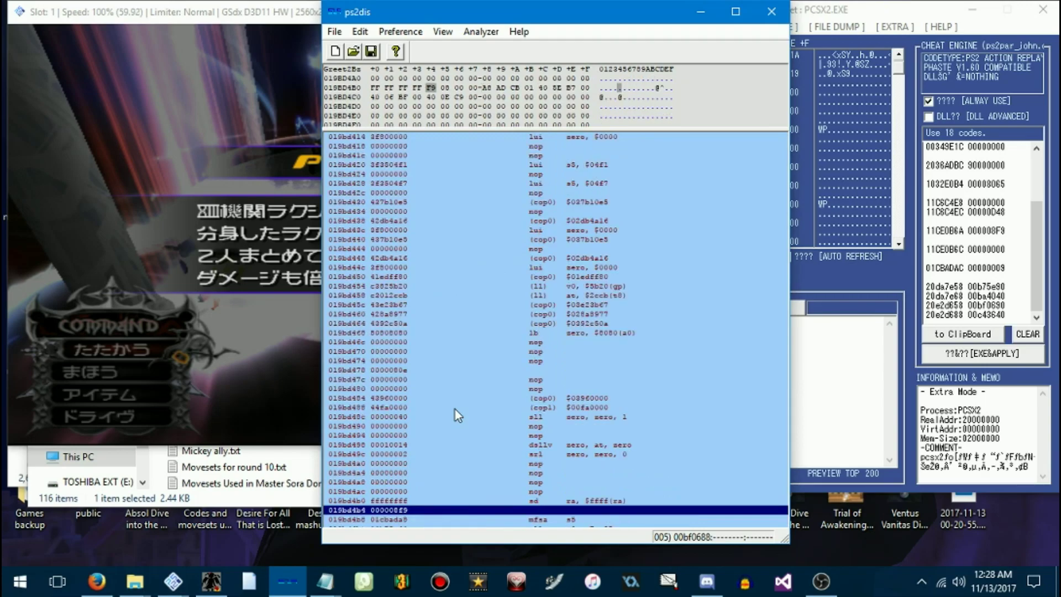
Inspect the details of the line at 019bd4c4
{"action": "key", "text": "Down"}
{"action": "key", "text": "Down"}
{"action": "key", "text": "Down"}
{"action": "key", "text": "Down"}
{"action": "key", "text": "Down"}
{"action": "key", "text": "Down"}
{"action": "key", "text": "Down"}
{"action": "left_click", "coordinate": [421, 454]}
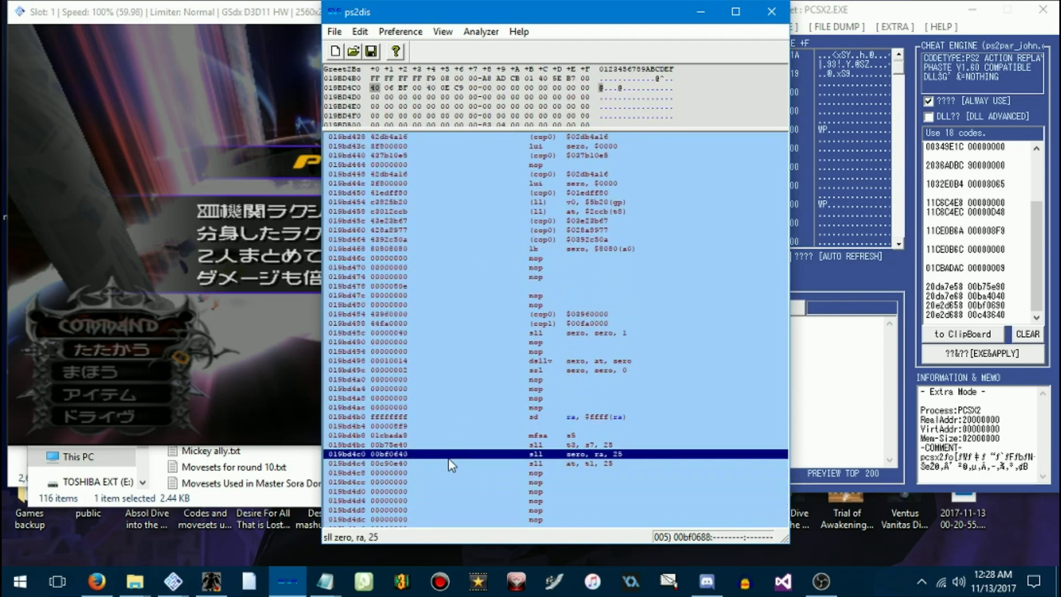
{"action": "double_click", "coordinate": [421, 463]}
{"action": "left_click", "coordinate": [545, 377]}
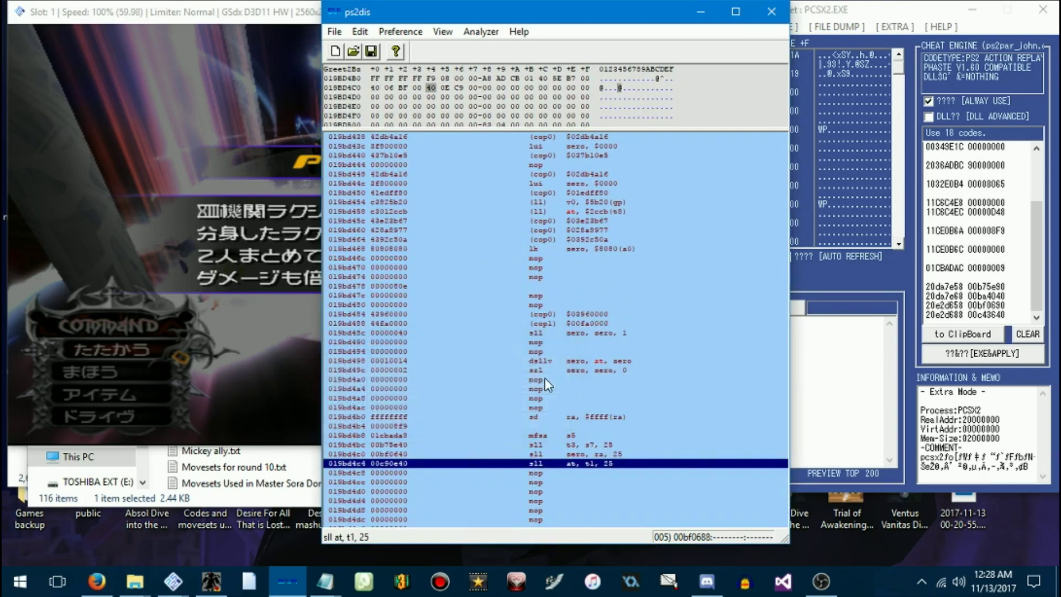
Follow the pointer to 00c90e40, check line 00c90e58, then return to 019bd4c4
{"action": "key", "text": "ctrl+g"}
{"action": "type", "text": "00c90e40"}
{"action": "key", "text": "Return"}
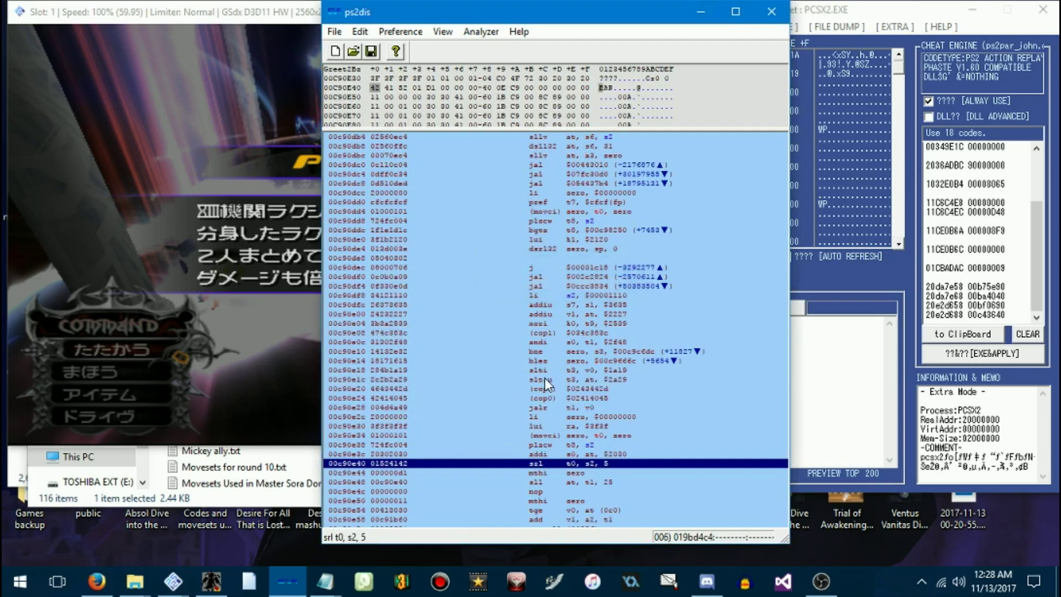
{"action": "key", "text": "Down"}
{"action": "key", "text": "Down"}
{"action": "key", "text": "Down"}
{"action": "key", "text": "Down"}
{"action": "key", "text": "Down"}
{"action": "key", "text": "Down"}
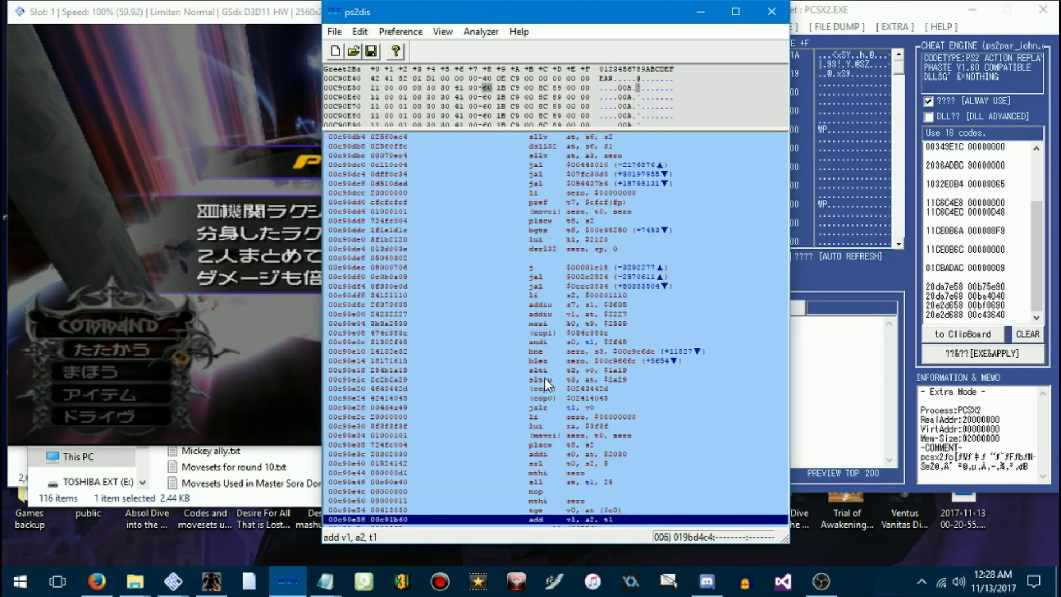
{"action": "key", "text": "Return"}
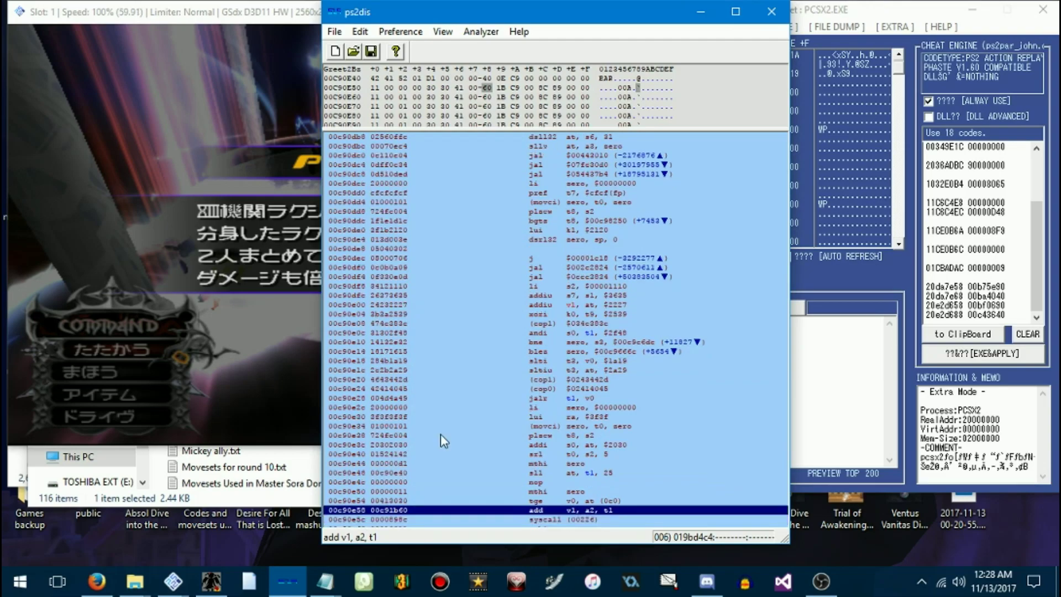
Search for value 962 and inspect the details of line 019db384
{"action": "key", "text": "ctrl+f"}
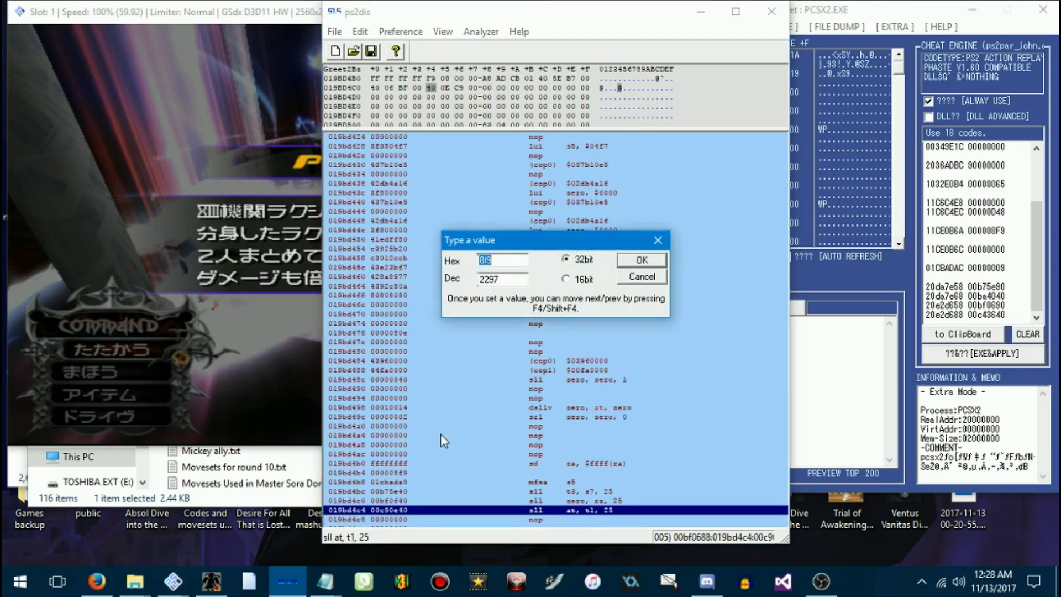
{"action": "type", "text": "962"}
{"action": "key", "text": "Return"}
{"action": "key", "text": "Down"}
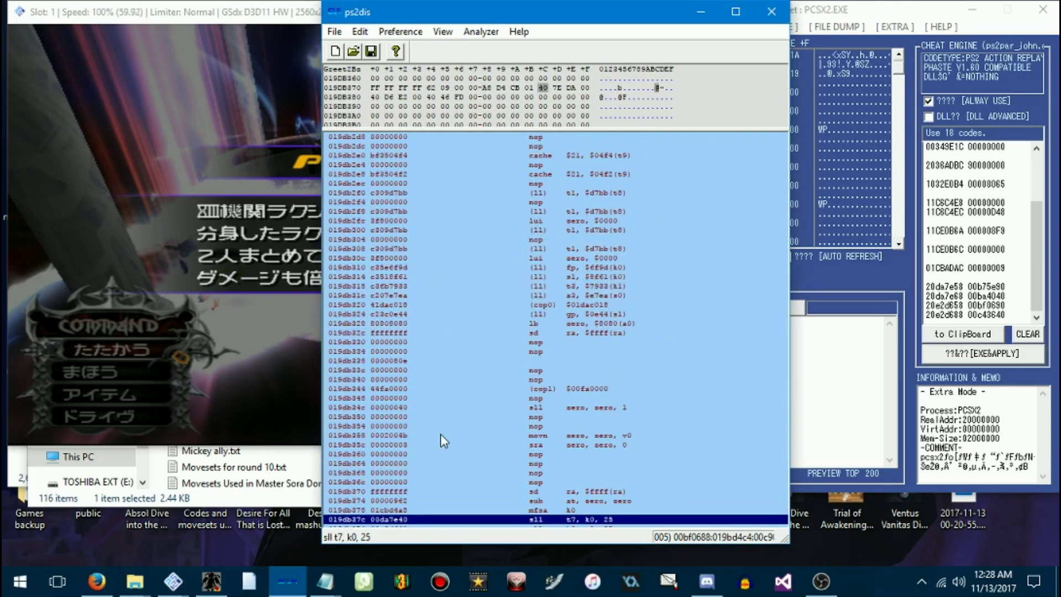
{"action": "key", "text": "Down"}
{"action": "key", "text": "Down"}
{"action": "key", "text": "Down"}
{"action": "key", "text": "space"}
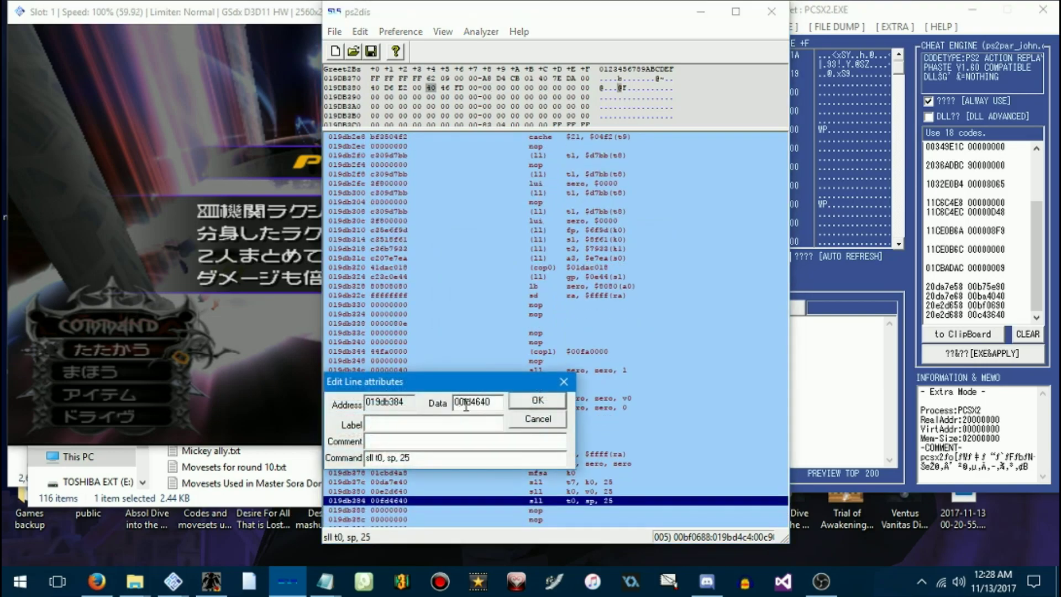
Copy the pointer and jump to 00fd4640, moving down to line 00fd46f0
{"action": "key", "text": "ctrl+c"}
{"action": "left_click", "coordinate": [519, 421]}
{"action": "key", "text": "ctrl+g"}
{"action": "key", "text": "ctrl+v"}
{"action": "key", "text": "Return"}
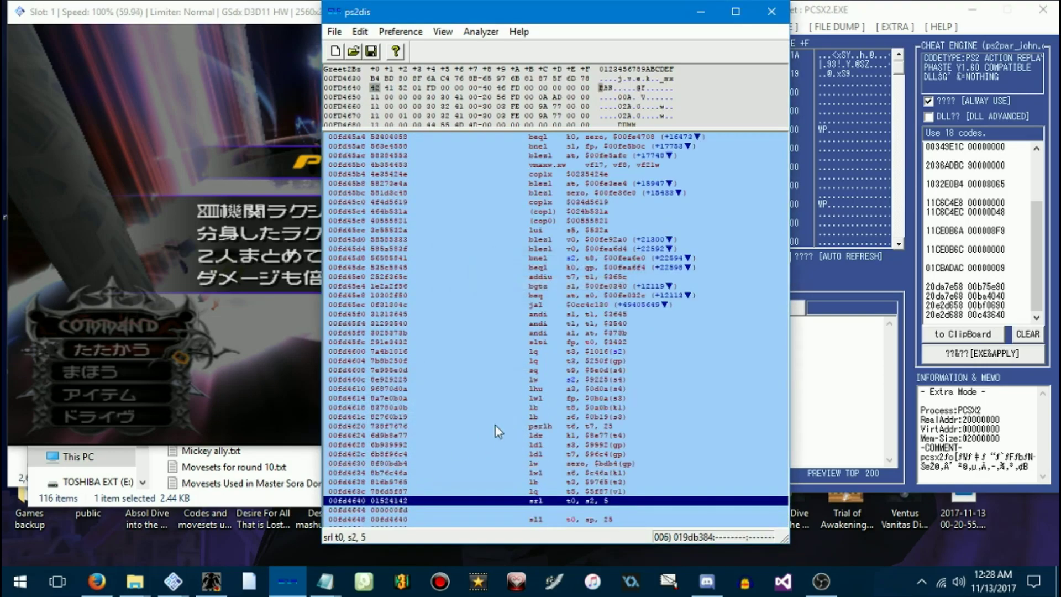
{"action": "key", "text": "Down"}
{"action": "key", "text": "Down"}
{"action": "key", "text": "Down"}
{"action": "key", "text": "Down"}
{"action": "key", "text": "Down"}
{"action": "key", "text": "Down"}
{"action": "key", "text": "Down"}
{"action": "key", "text": "Down"}
{"action": "key", "text": "Down"}
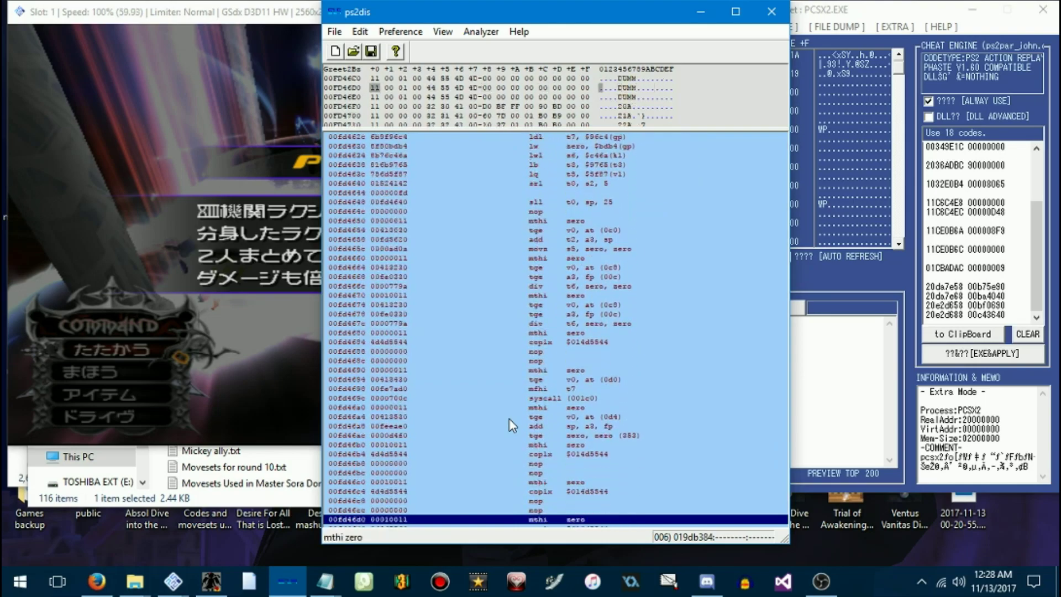
{"action": "key", "text": "Down"}
{"action": "key", "text": "Down"}
{"action": "key", "text": "Down"}
Find the next matching string and copy the address 00fd5348
{"action": "key", "text": "ctrl+f"}
{"action": "key", "text": "Return"}
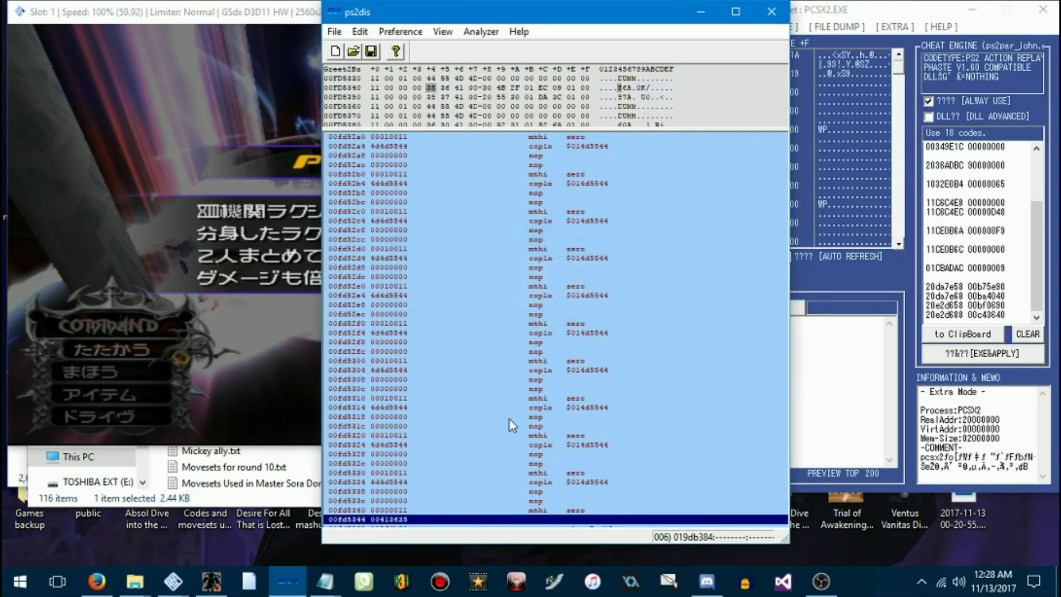
{"action": "key", "text": "space"}
{"action": "key", "text": "Tab"}
{"action": "key", "text": "Tab"}
{"action": "key", "text": "Tab"}
{"action": "key", "text": "Return"}
Add the 20fd5348 and 20fd5358 lines at the end of emuhaste's cheat list
{"action": "left_click", "coordinate": [1017, 313]}
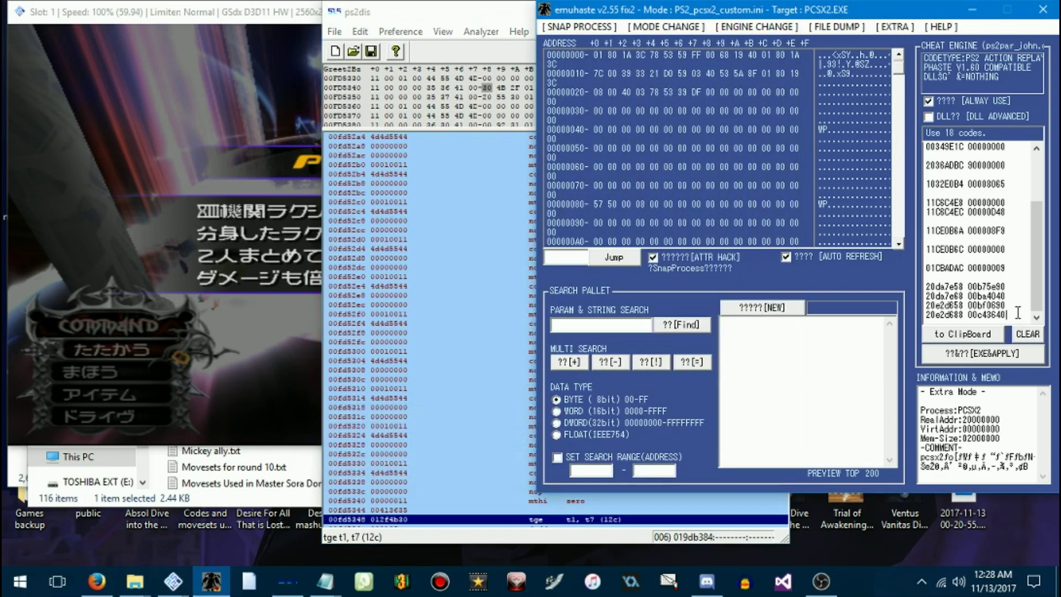
{"action": "key", "text": "Return"}
{"action": "type", "text": "20fd5348"}
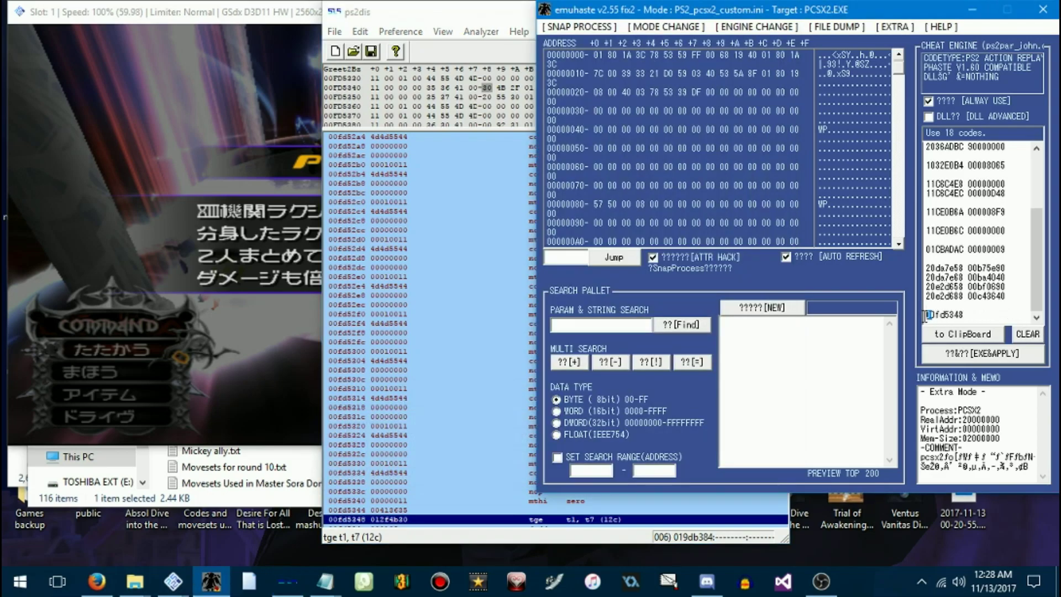
{"action": "key", "text": "shift+Home"}
{"action": "key", "text": "Return"}
{"action": "key", "text": "ctrl+v"}
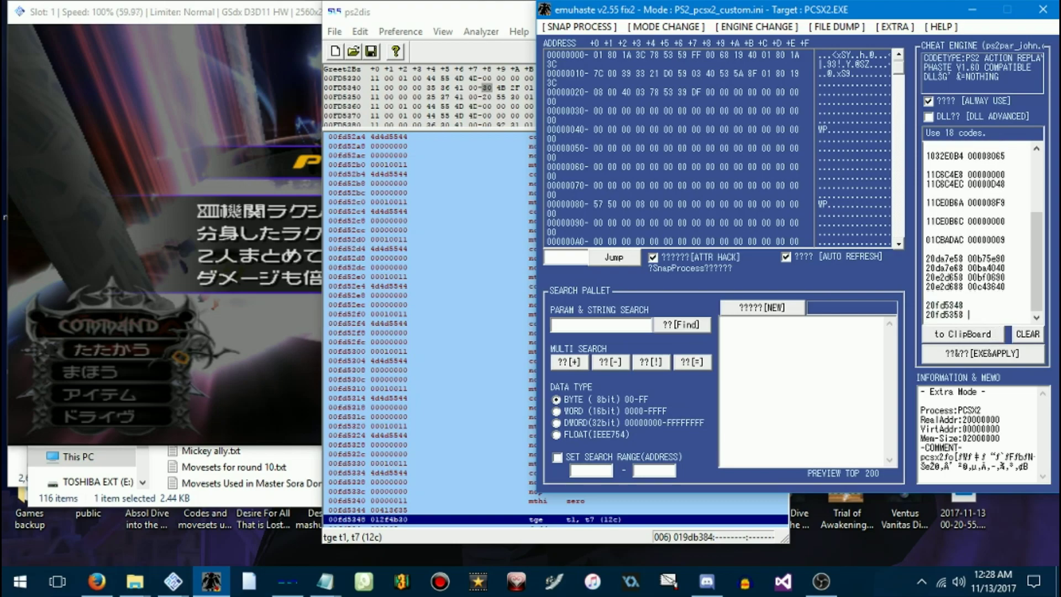
In ps2dis, jump to 01a00000 and search for the value 8f9
{"action": "left_click", "coordinate": [386, 502]}
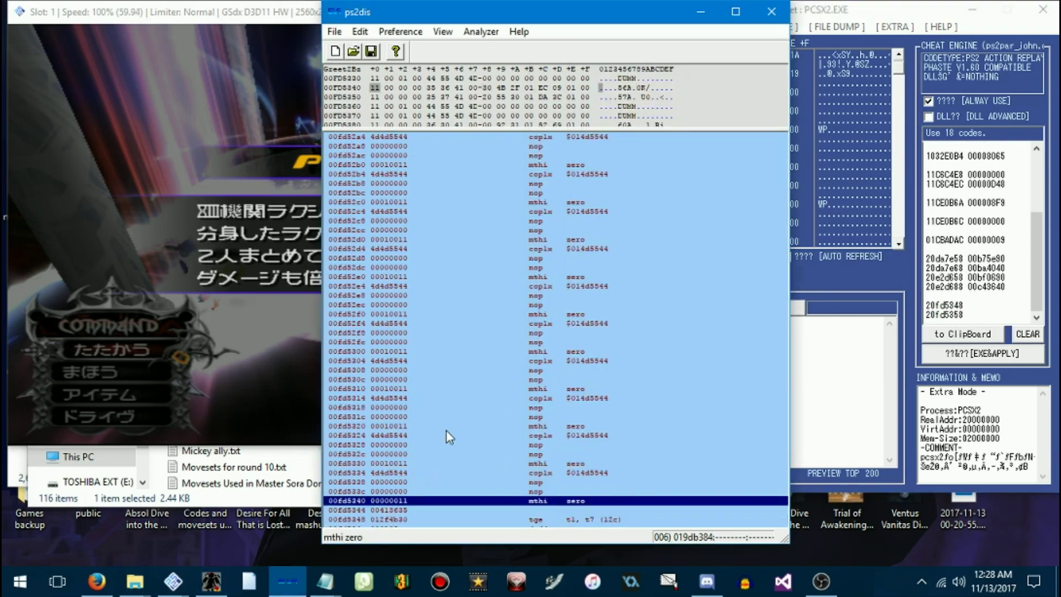
{"action": "type", "text": "g"}
{"action": "type", "text": "01a"}
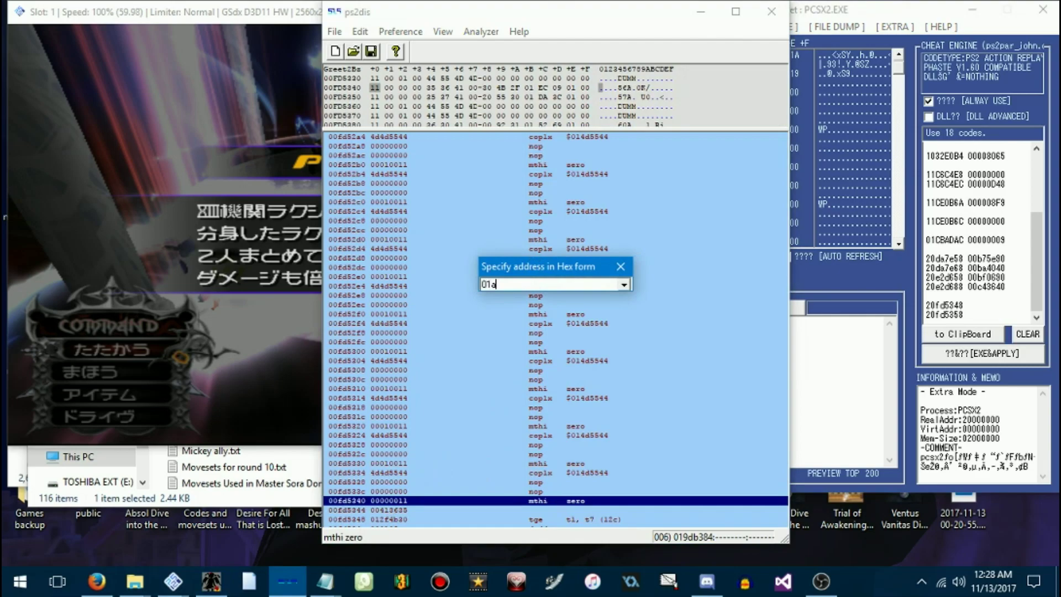
{"action": "type", "text": "0000"}
{"action": "key", "text": "Return"}
{"action": "key", "text": "space"}
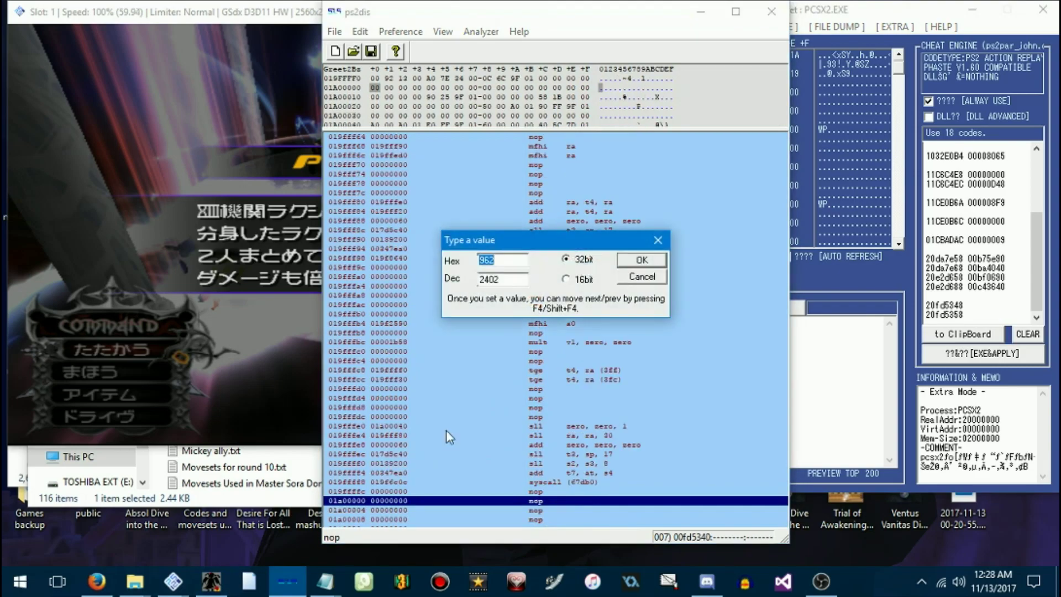
{"action": "type", "text": "8f9"}
{"action": "key", "text": "Return"}
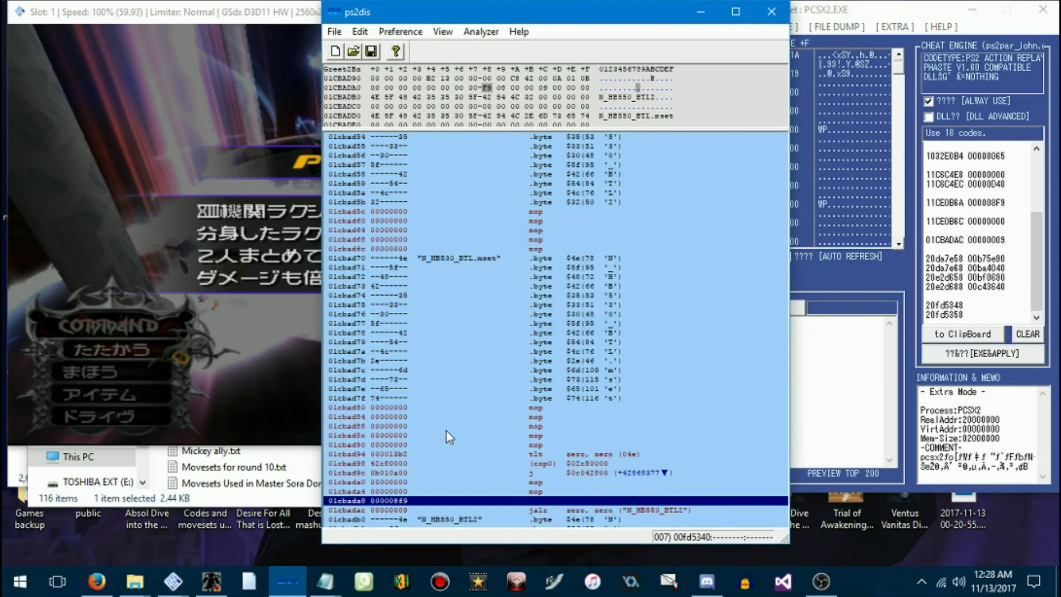
Follow the 8f9 pointer and copy the data from that line's attributes
{"action": "key", "text": "Down"}
{"action": "key", "text": "F3"}
{"action": "key", "text": "Down"}
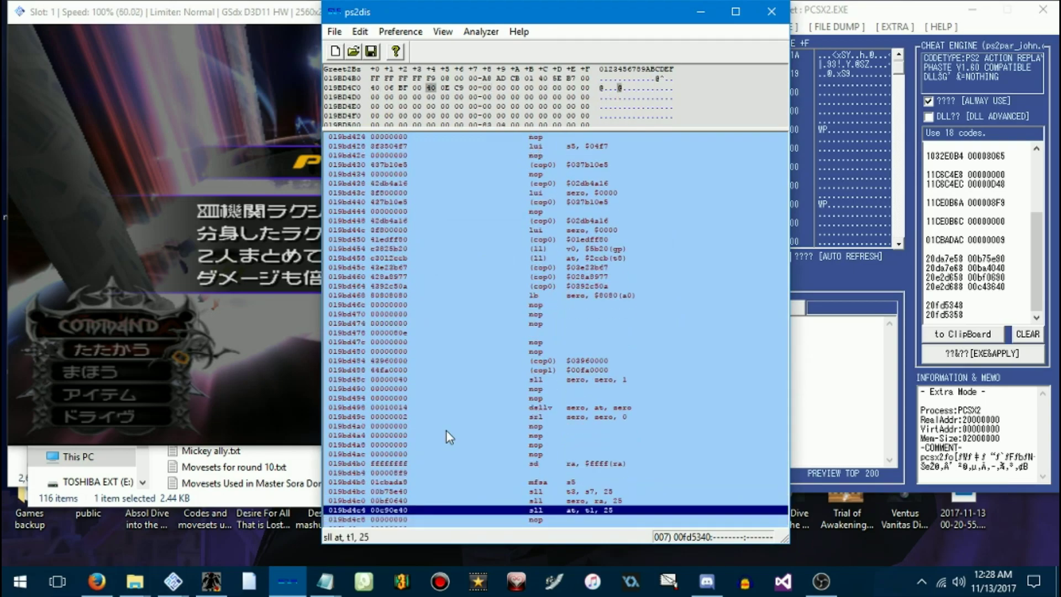
{"action": "key", "text": "space"}
{"action": "double_click", "coordinate": [504, 411]}
{"action": "key", "text": "ctrl+c"}
{"action": "left_click", "coordinate": [529, 424]}
Jump to 00c90e40 and move through the listing to line 00c90e94
{"action": "key", "text": "ctrl+g"}
{"action": "key", "text": "ctrl+v"}
{"action": "key", "text": "Return"}
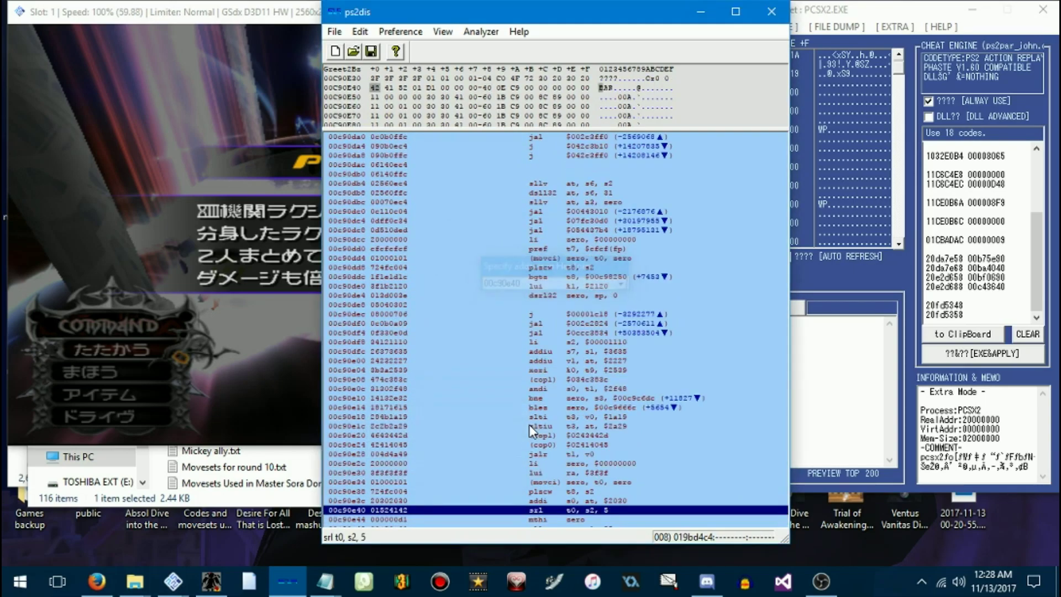
{"action": "key", "text": "Down"}
{"action": "key", "text": "Down"}
{"action": "key", "text": "Down"}
{"action": "key", "text": "Down"}
{"action": "key", "text": "Down"}
{"action": "key", "text": "Down"}
{"action": "key", "text": "Down"}
{"action": "key", "text": "Down"}
{"action": "key", "text": "Down"}
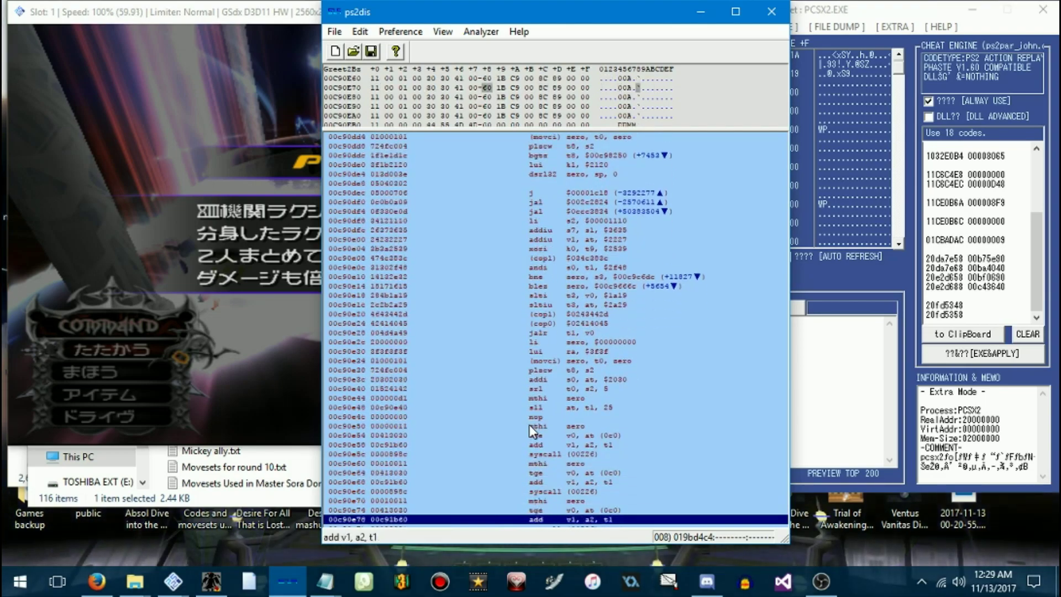
{"action": "key", "text": "Down"}
{"action": "key", "text": "Down"}
{"action": "key", "text": "Down"}
{"action": "key", "text": "Up"}
{"action": "key", "text": "Up"}
{"action": "key", "text": "Up"}
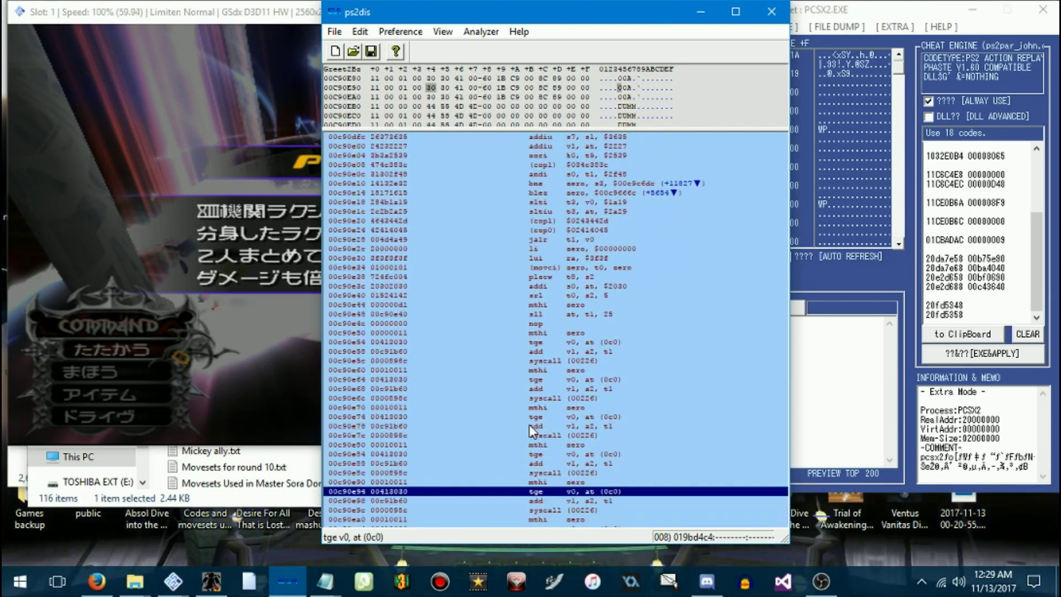
Search for the text 52A and step down through its entries to 00c91b18
{"action": "key", "text": "ctrl+f"}
{"action": "type", "text": "53A"}
{"action": "key", "text": "Return"}
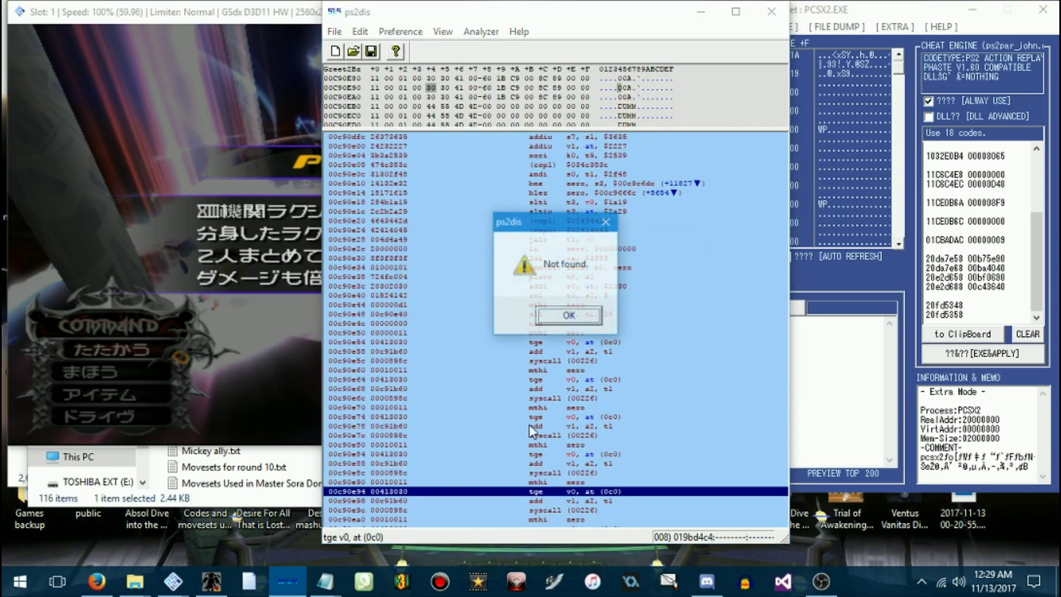
{"action": "left_click", "coordinate": [578, 315]}
{"action": "key", "text": "ctrl+f"}
{"action": "type", "text": "52"}
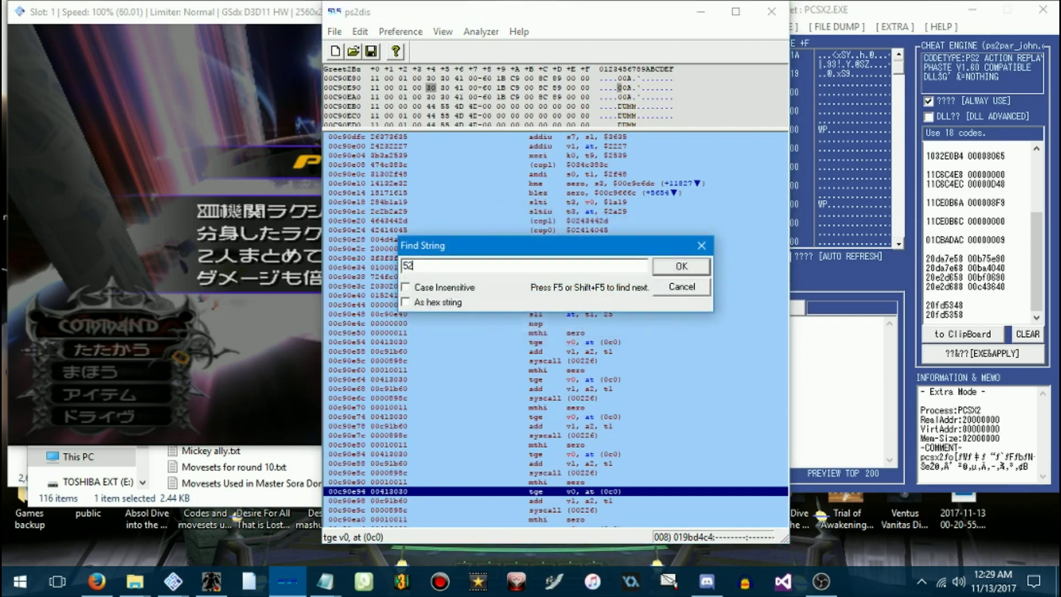
{"action": "type", "text": "A"}
{"action": "key", "text": "Return"}
{"action": "key", "text": "Down"}
{"action": "key", "text": "Down"}
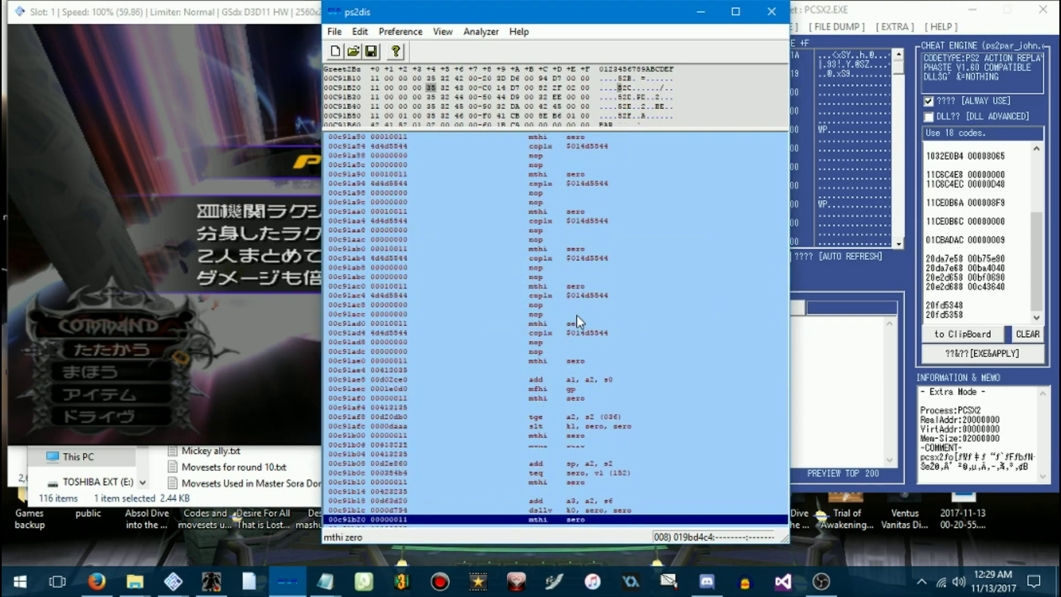
{"action": "key", "text": "Down"}
{"action": "key", "text": "Down"}
Copy the data value 00d2e860 from line 00c91b08 into the cheat list
{"action": "key", "text": "Up"}
{"action": "key", "text": "Up"}
{"action": "key", "text": "Up"}
{"action": "key", "text": "Up"}
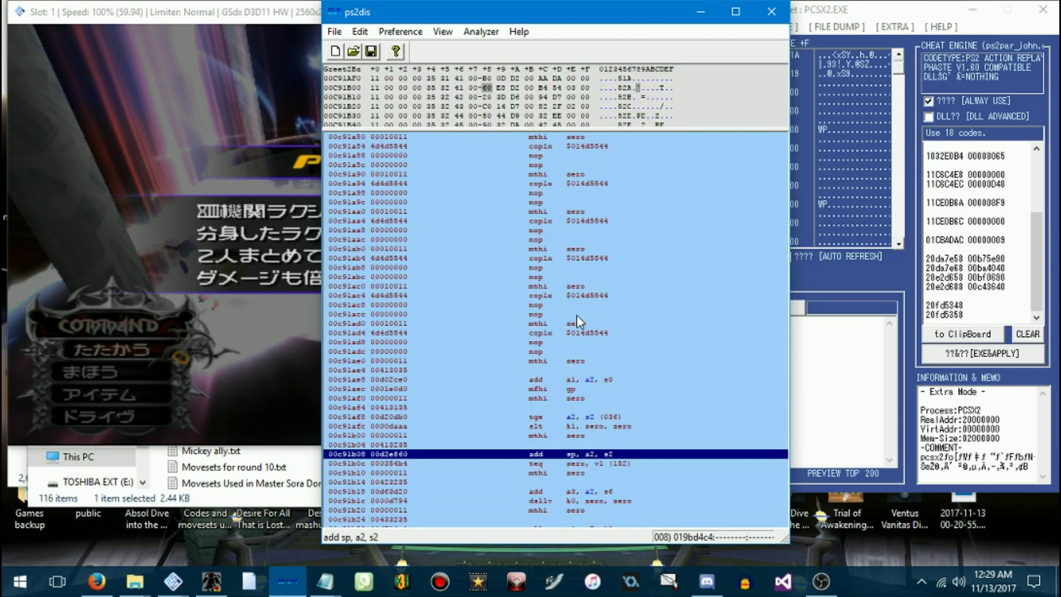
{"action": "key", "text": "space"}
{"action": "double_click", "coordinate": [486, 356]}
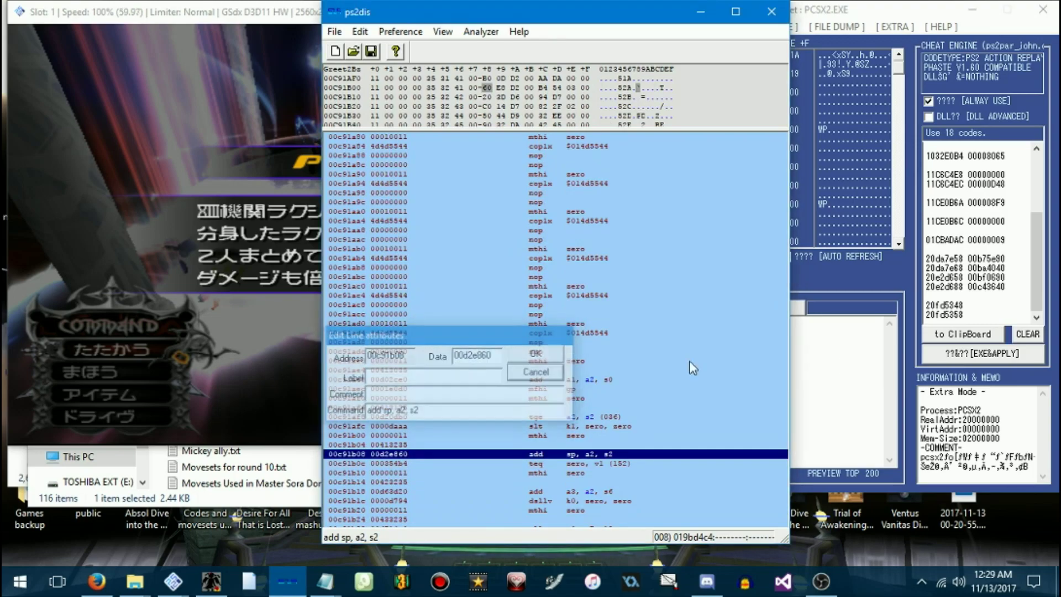
{"action": "left_click", "coordinate": [537, 372]}
{"action": "left_click", "coordinate": [988, 310]}
{"action": "type", "text": "00cb41f0"}
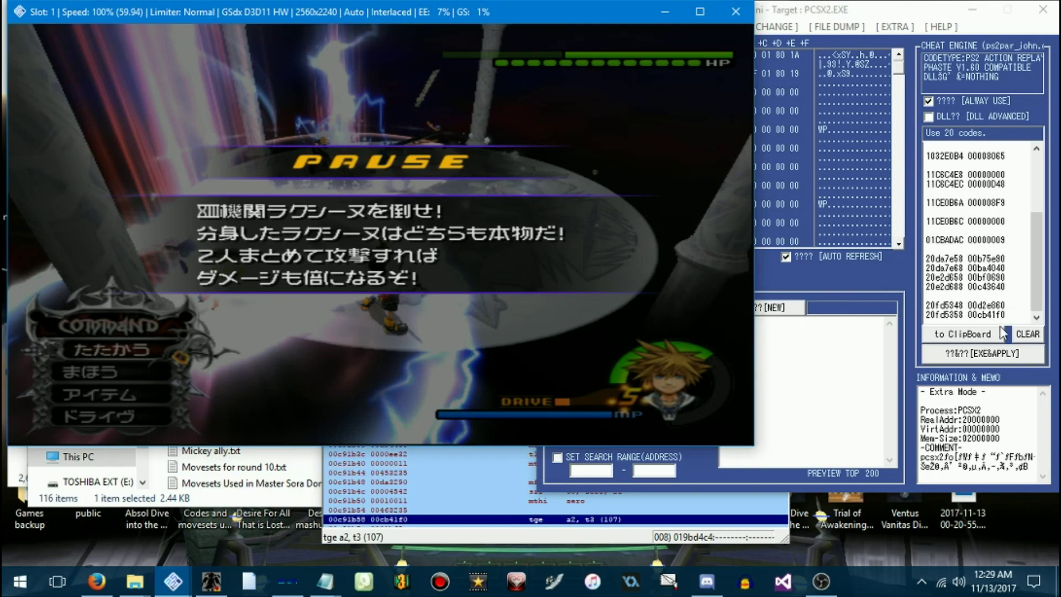
Cut the two new 20fd53xx lines from emuhaste's cheat list
{"action": "left_click", "coordinate": [1002, 332]}
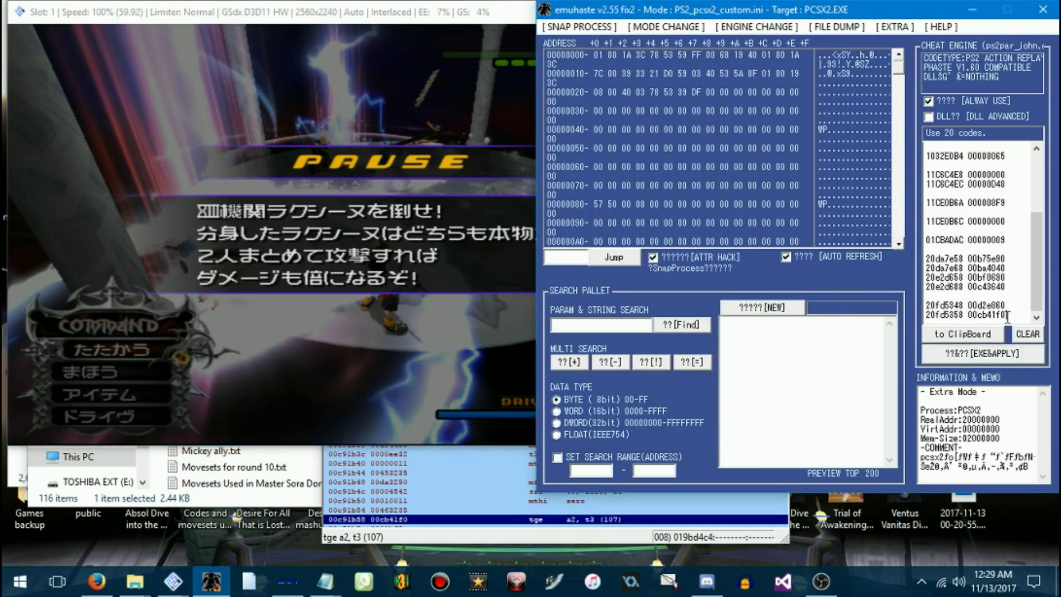
{"action": "left_click_drag", "start_coordinate": [1007, 316], "coordinate": [915, 305]}
{"action": "left_click", "coordinate": [961, 340]}
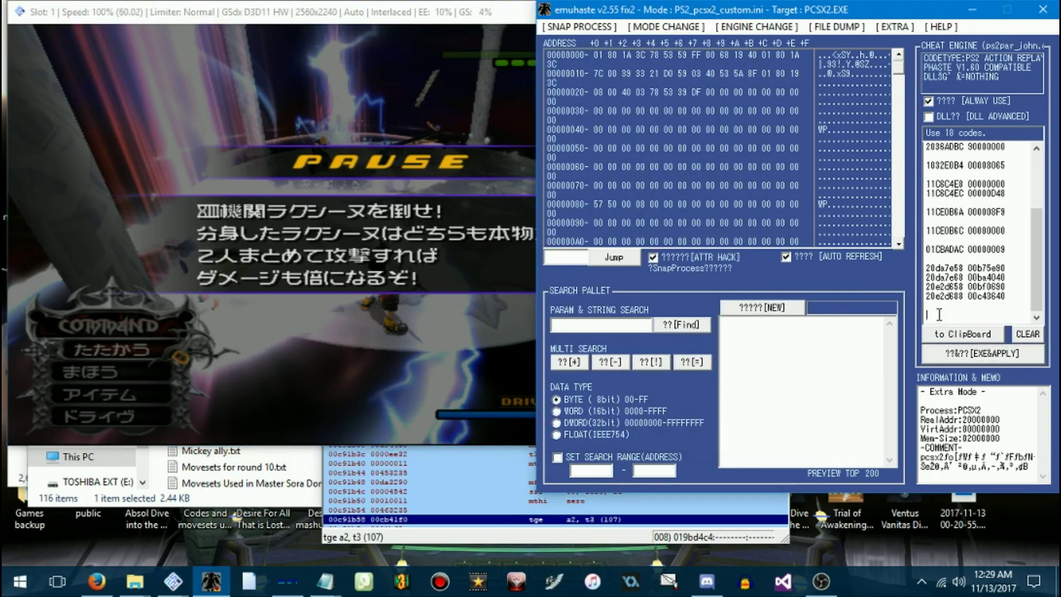
Load PCSX2 save state slot 1, then apply the full code list with EXE&APPLY
{"action": "left_click", "coordinate": [235, 348]}
{"action": "left_click", "coordinate": [88, 520]}
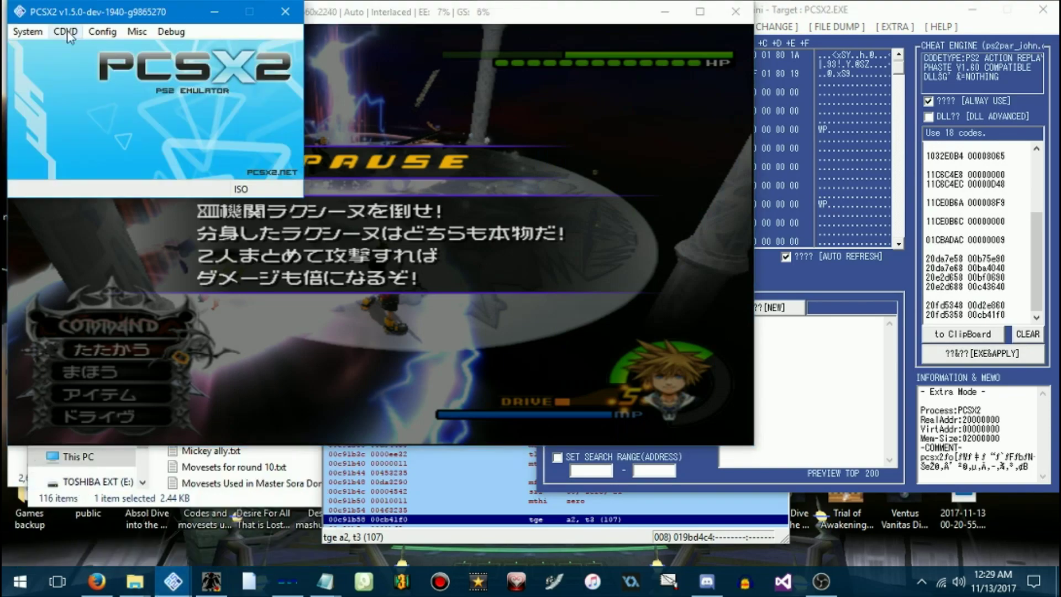
{"action": "left_click", "coordinate": [26, 32]}
{"action": "mouse_move", "coordinate": [57, 128]}
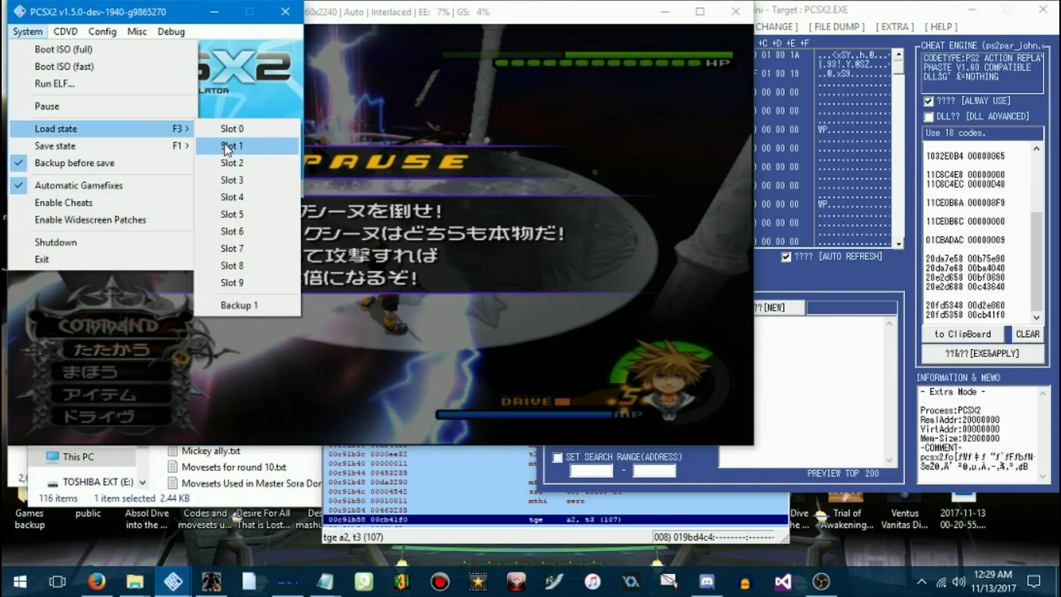
{"action": "left_click", "coordinate": [226, 148]}
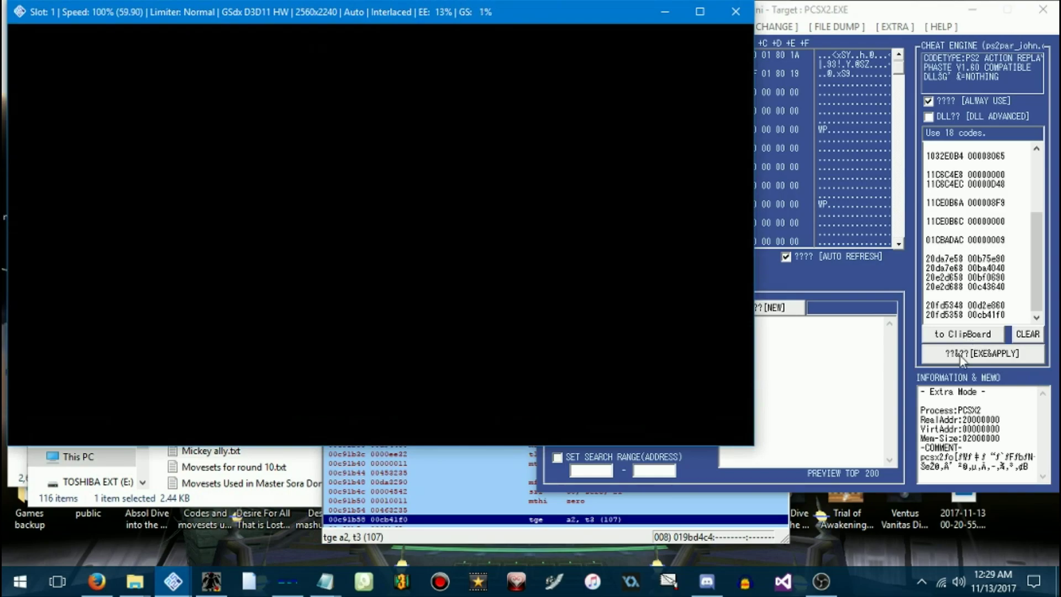
{"action": "left_click", "coordinate": [960, 355]}
Play the Larxene fight with 41 codes active until PCSX2 stops working
{"action": "left_click", "coordinate": [203, 304]}
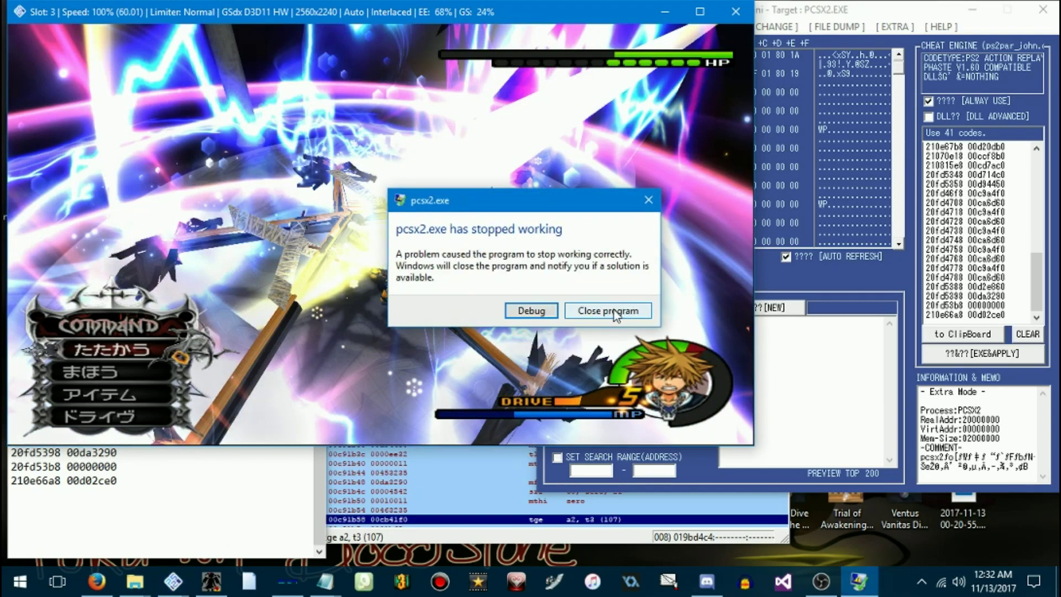
Choose 'Close program' in the pcsx2.exe stopped-working dialog
{"action": "left_click", "coordinate": [616, 316]}
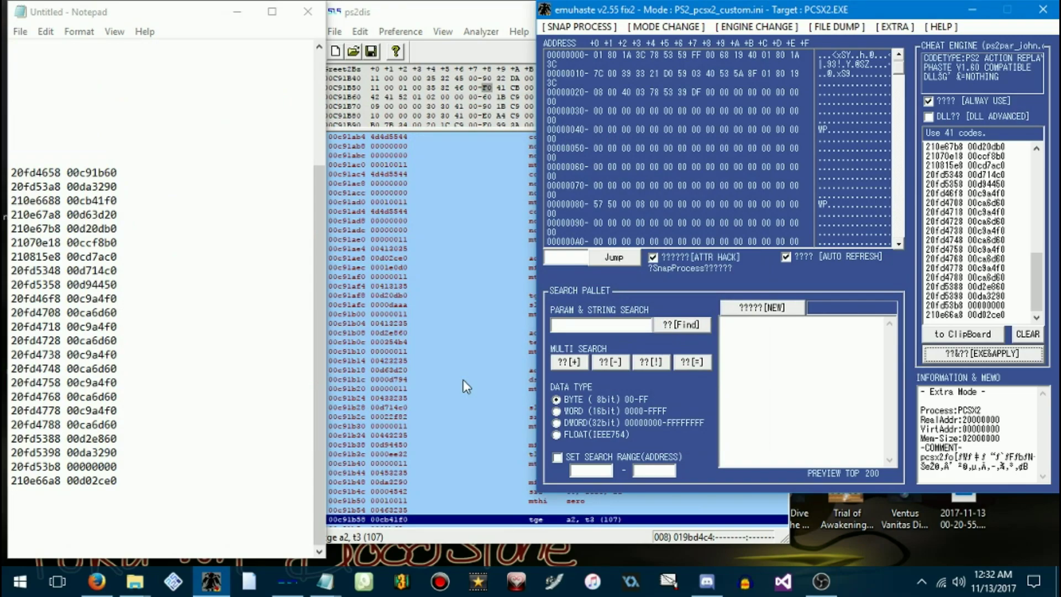